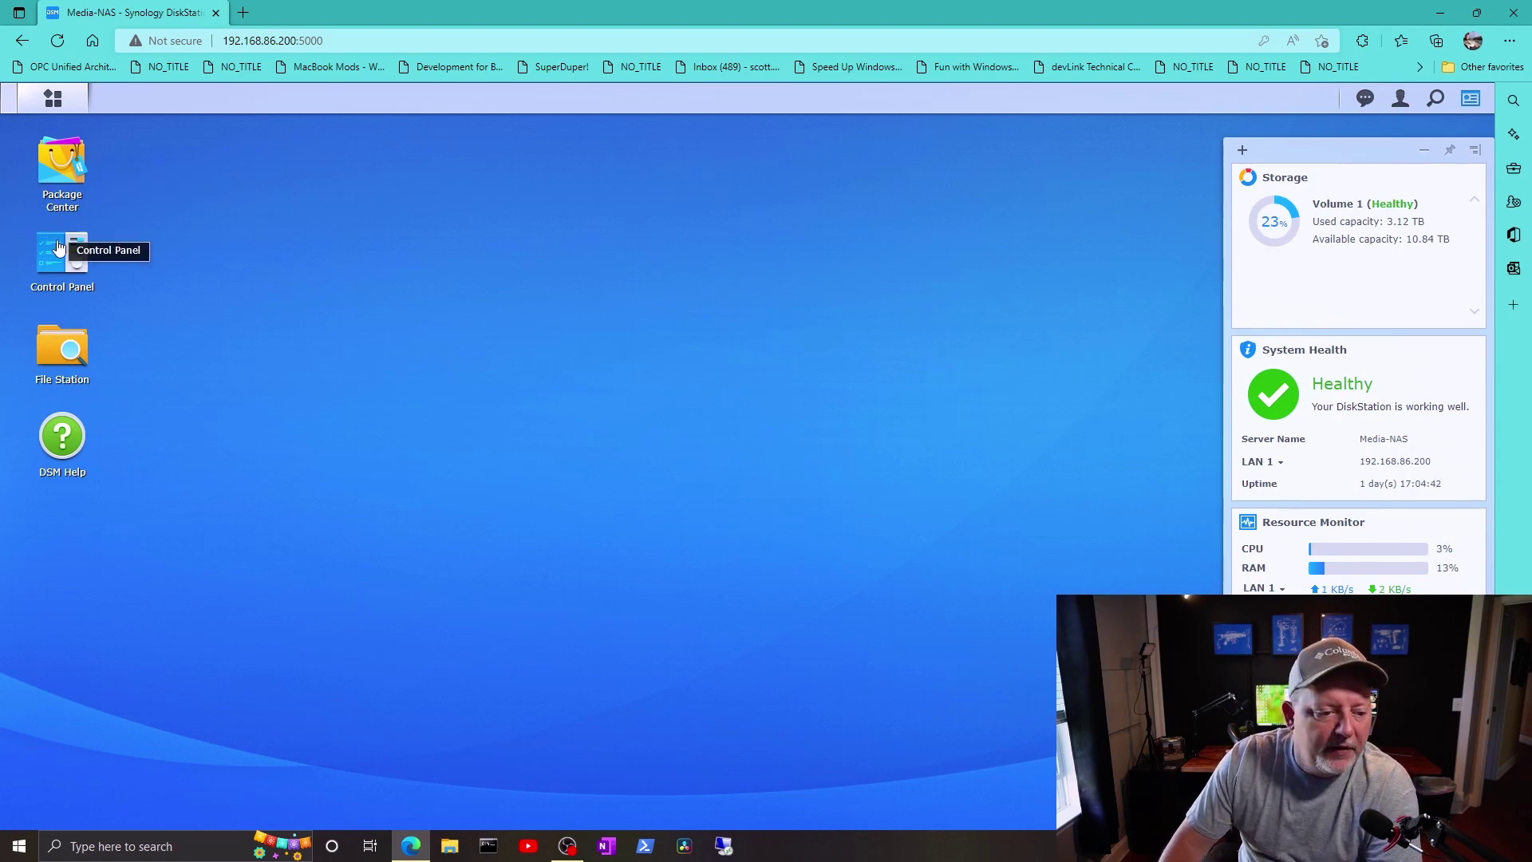
# Step: In Control Panel, review Info Center's General and Network details, then go to Update & Restore
pyautogui.click(77, 262)
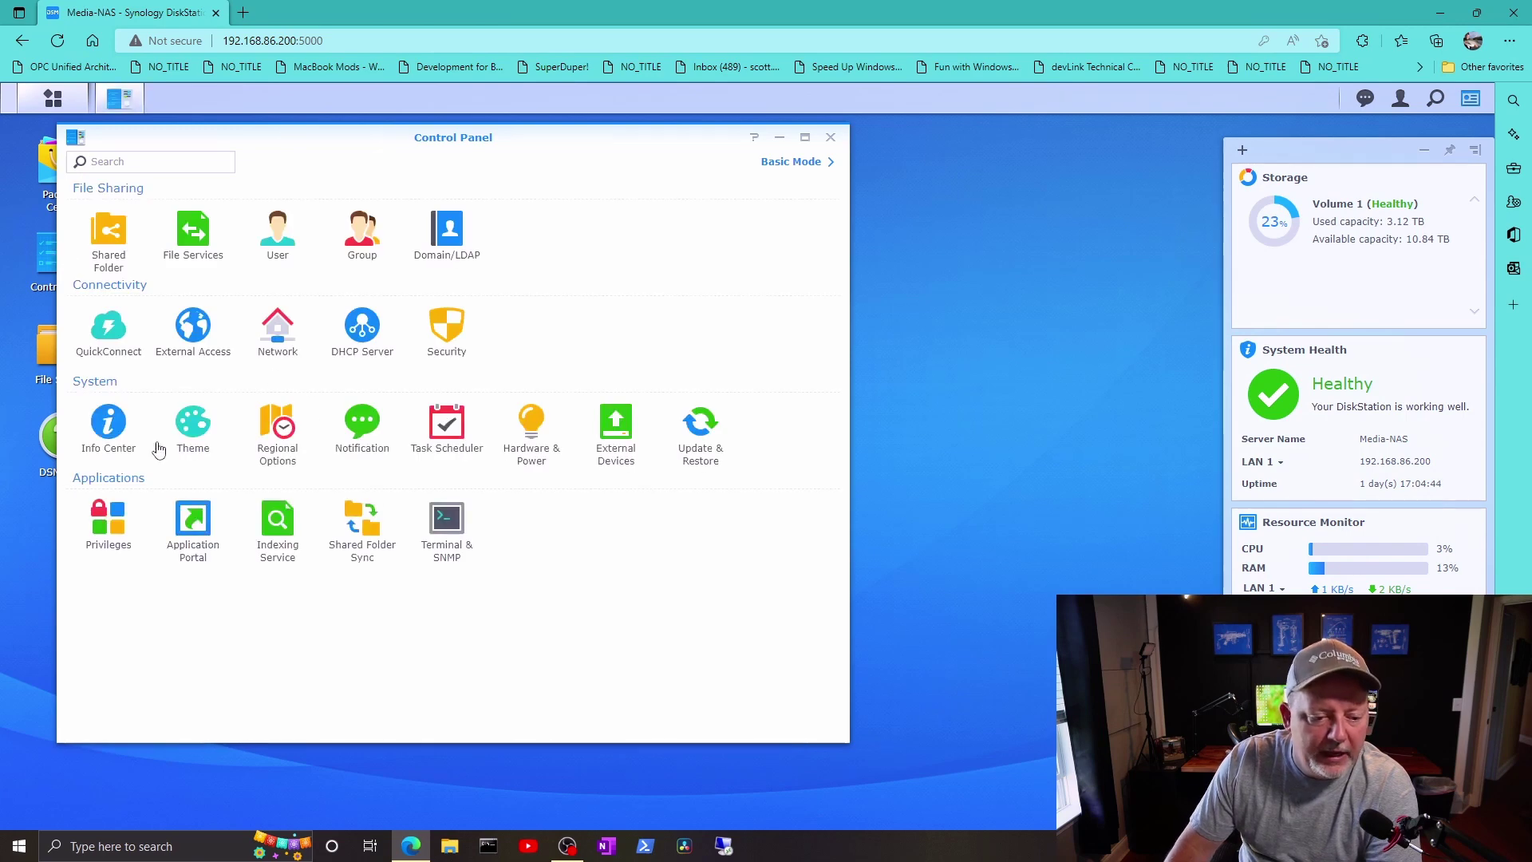
pyautogui.click(118, 438)
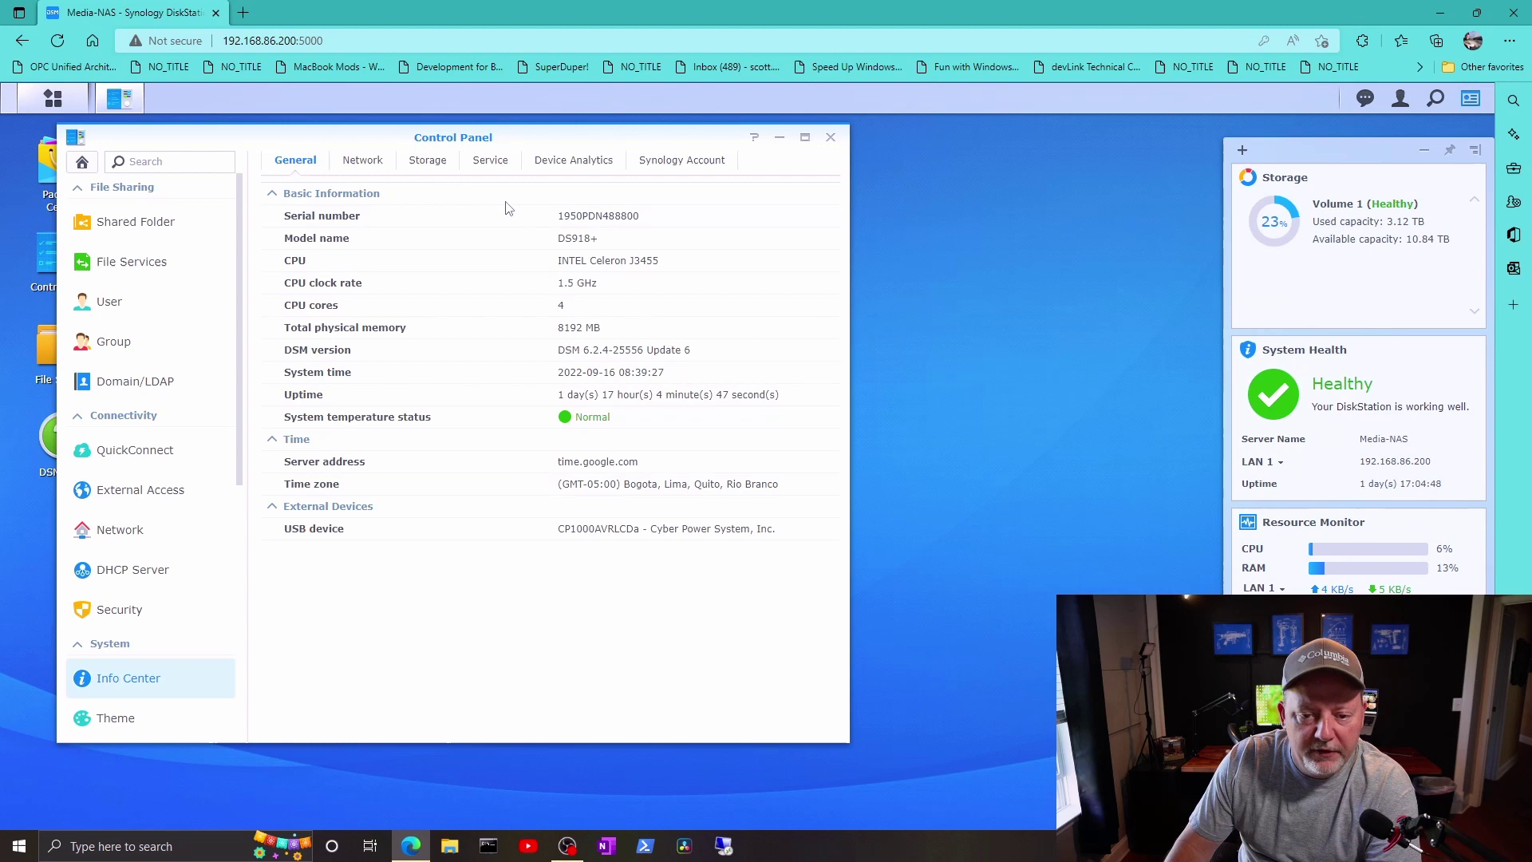
pyautogui.click(361, 162)
pyautogui.scroll(-5, 192, 559)
pyautogui.click(191, 617)
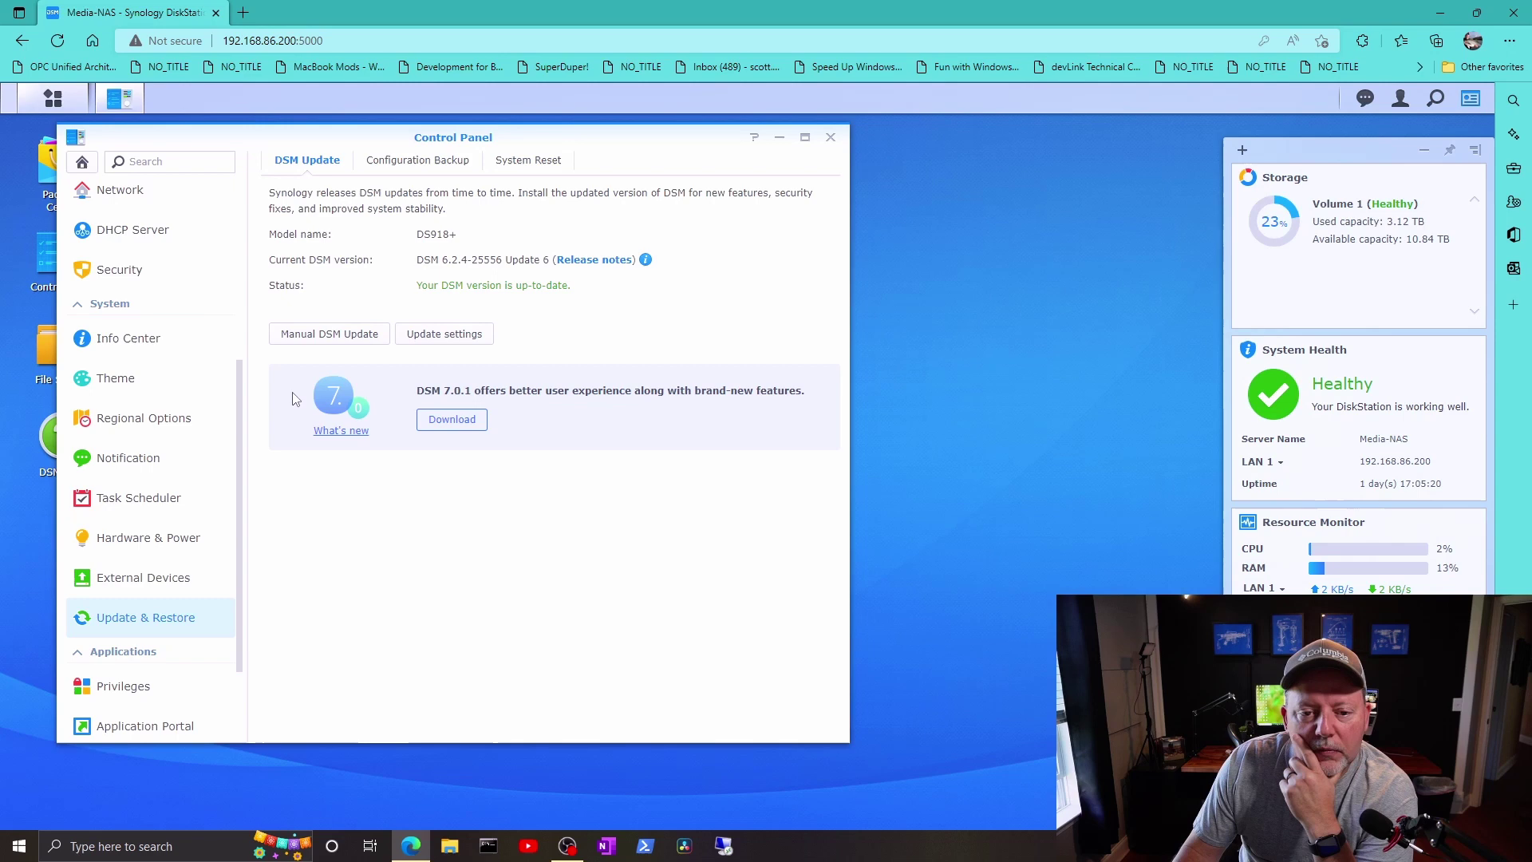
# Step: Back up the system configuration to Media-NAS_20220916.dss, then view the System Reset options
pyautogui.click(416, 169)
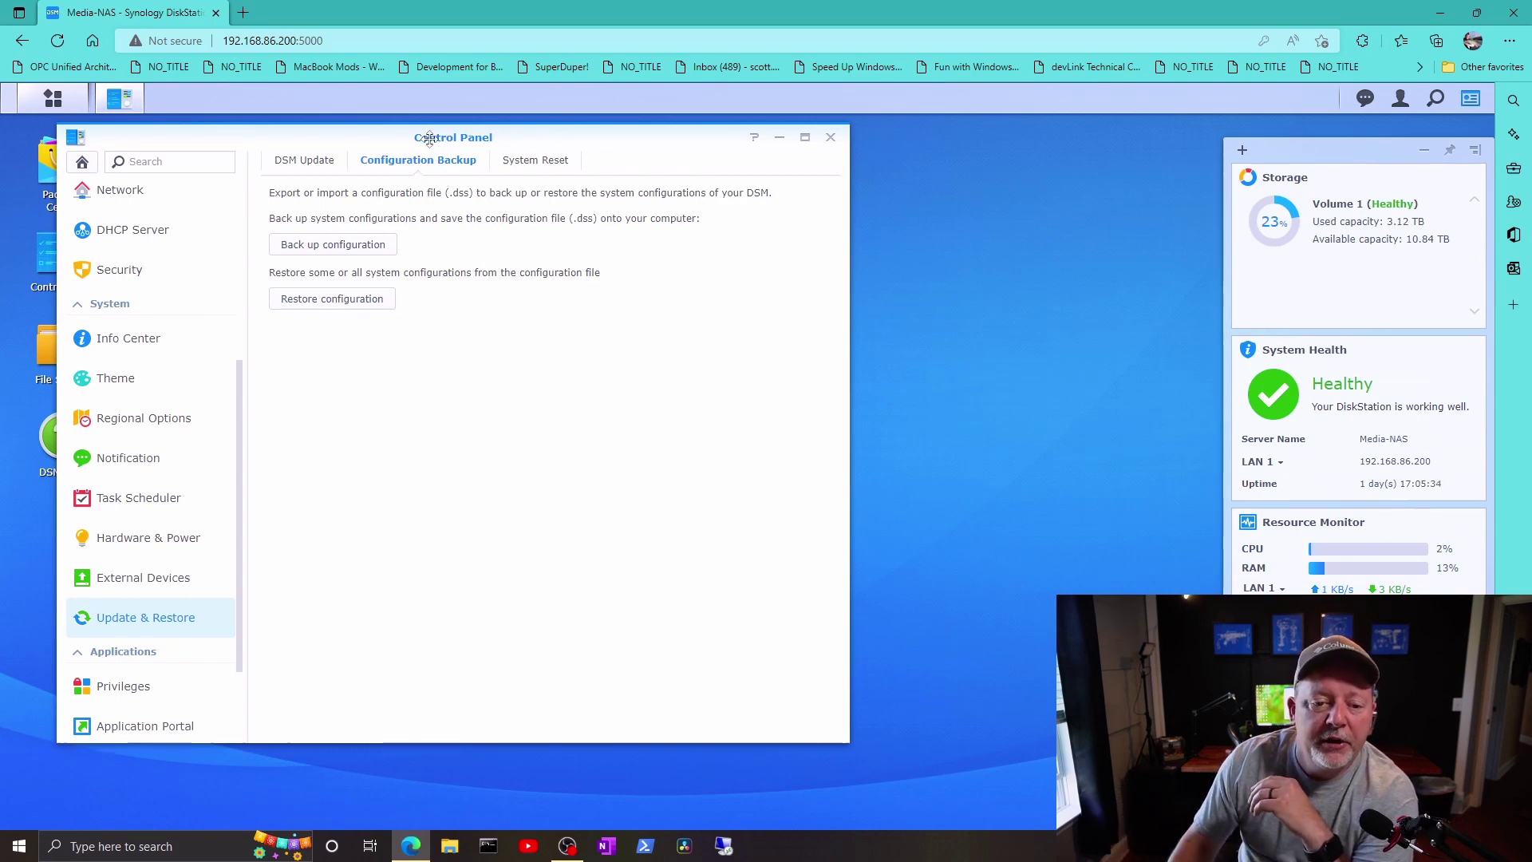
pyautogui.click(345, 251)
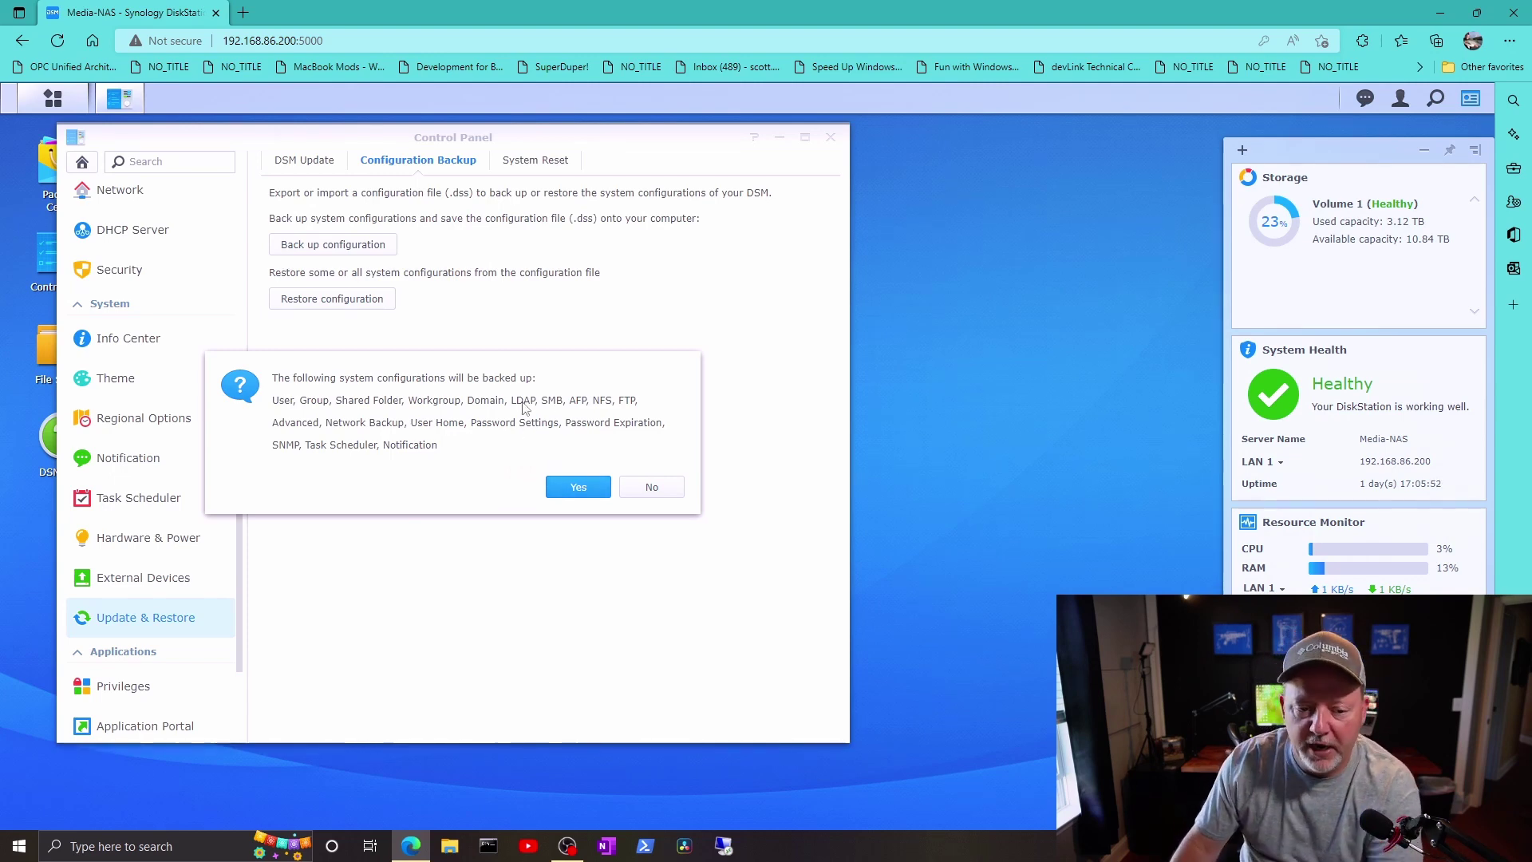
pyautogui.click(582, 489)
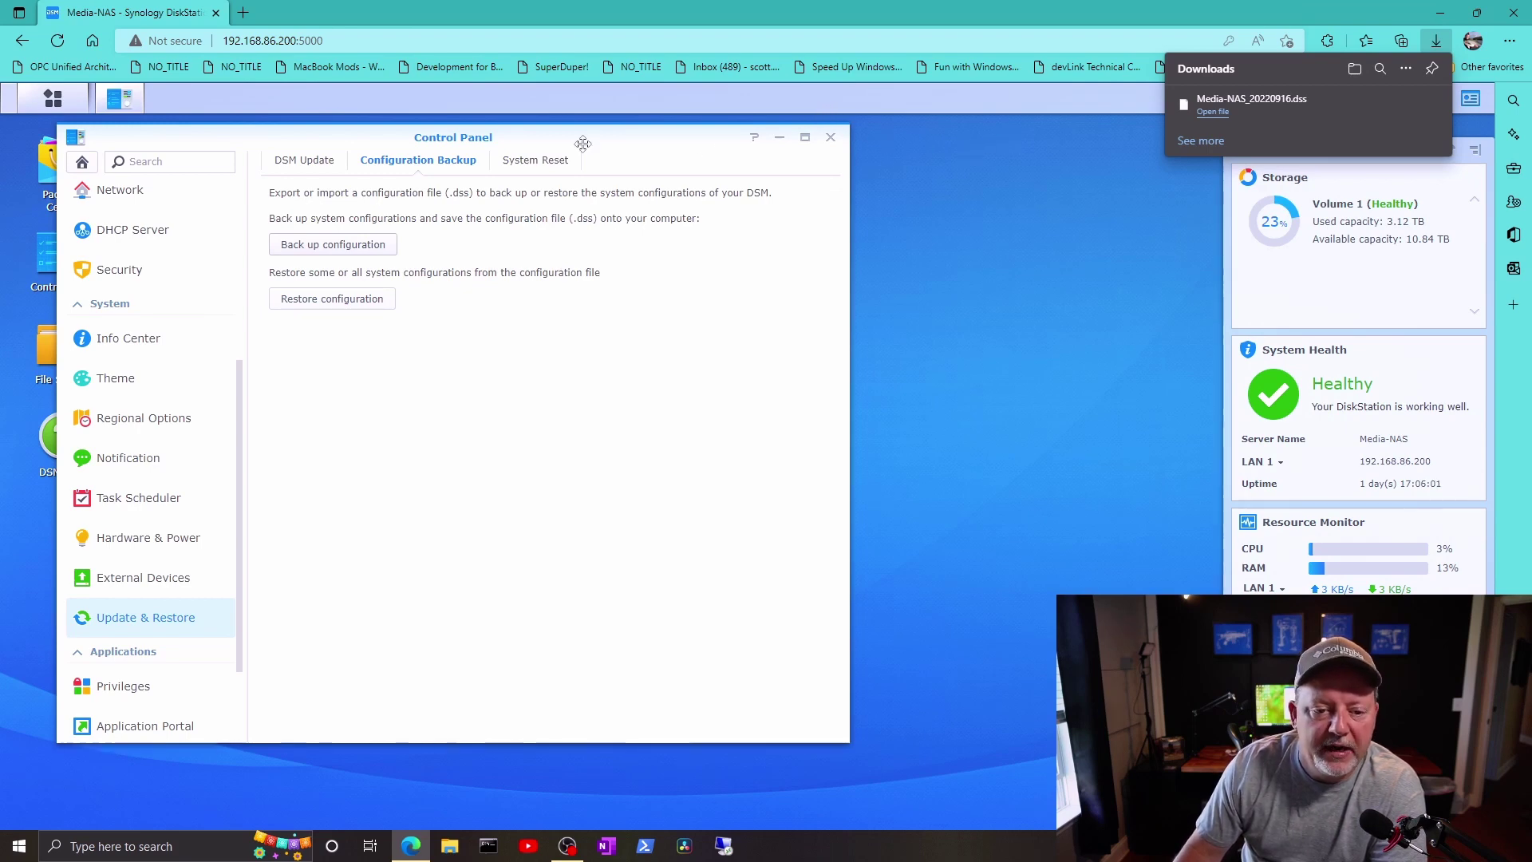
pyautogui.click(536, 162)
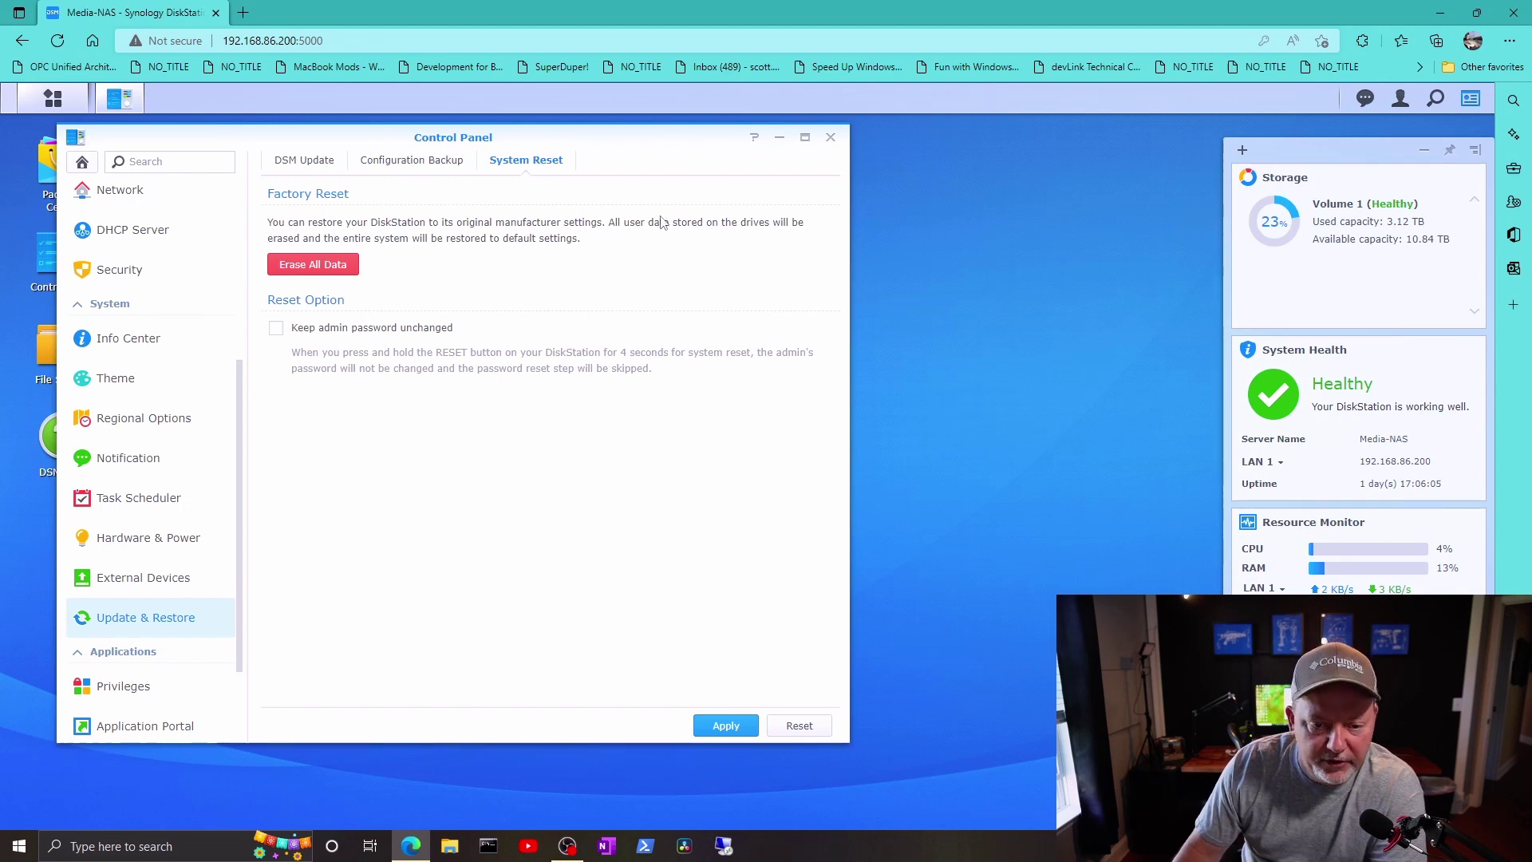
# Step: Return to DSM Update and download the offered DSM 7.0.1 update
pyautogui.click(293, 162)
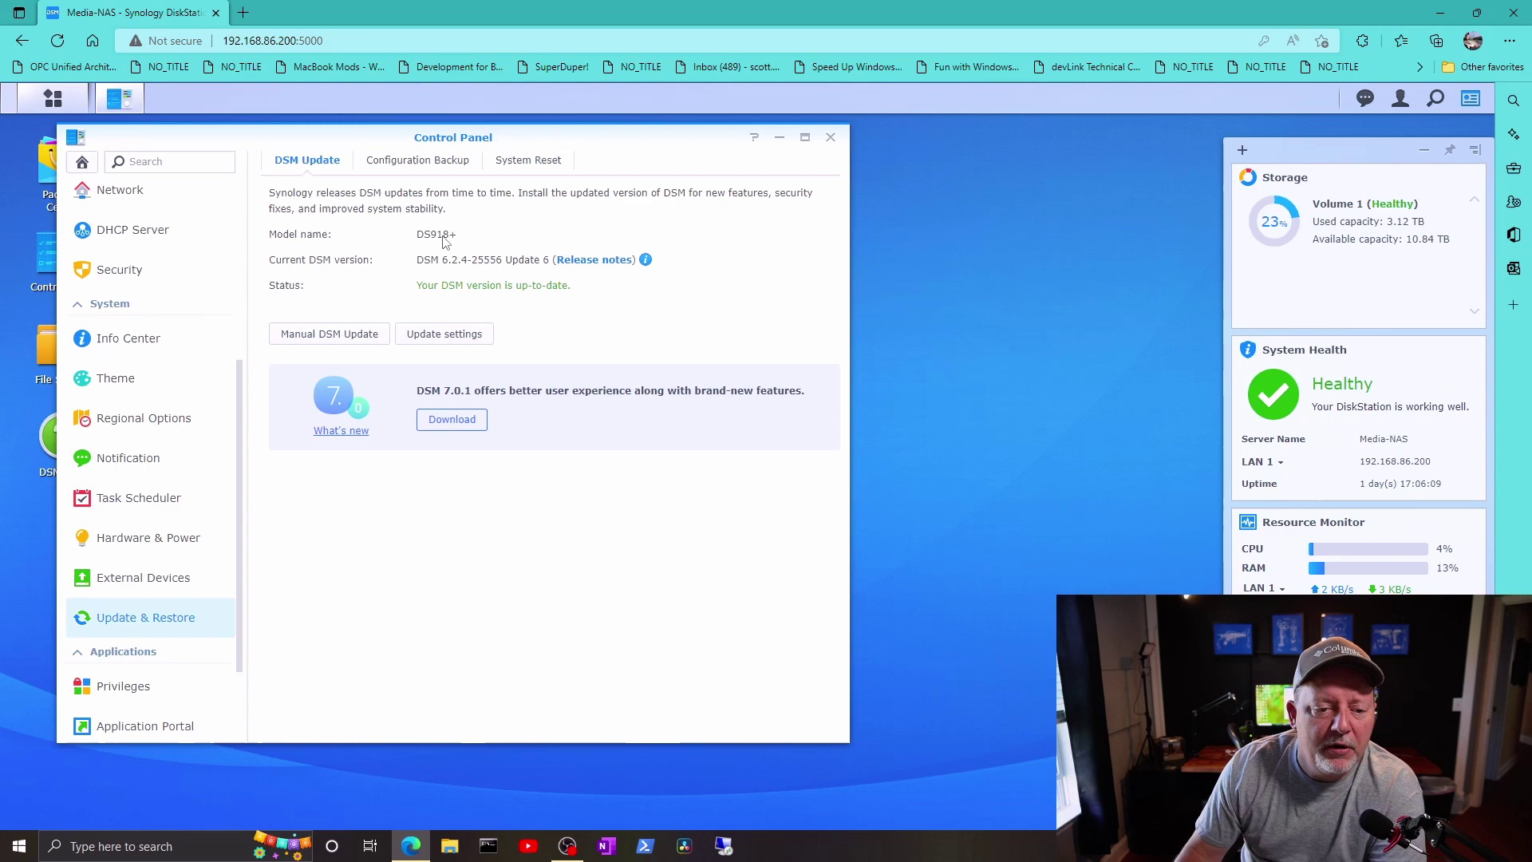
pyautogui.click(452, 417)
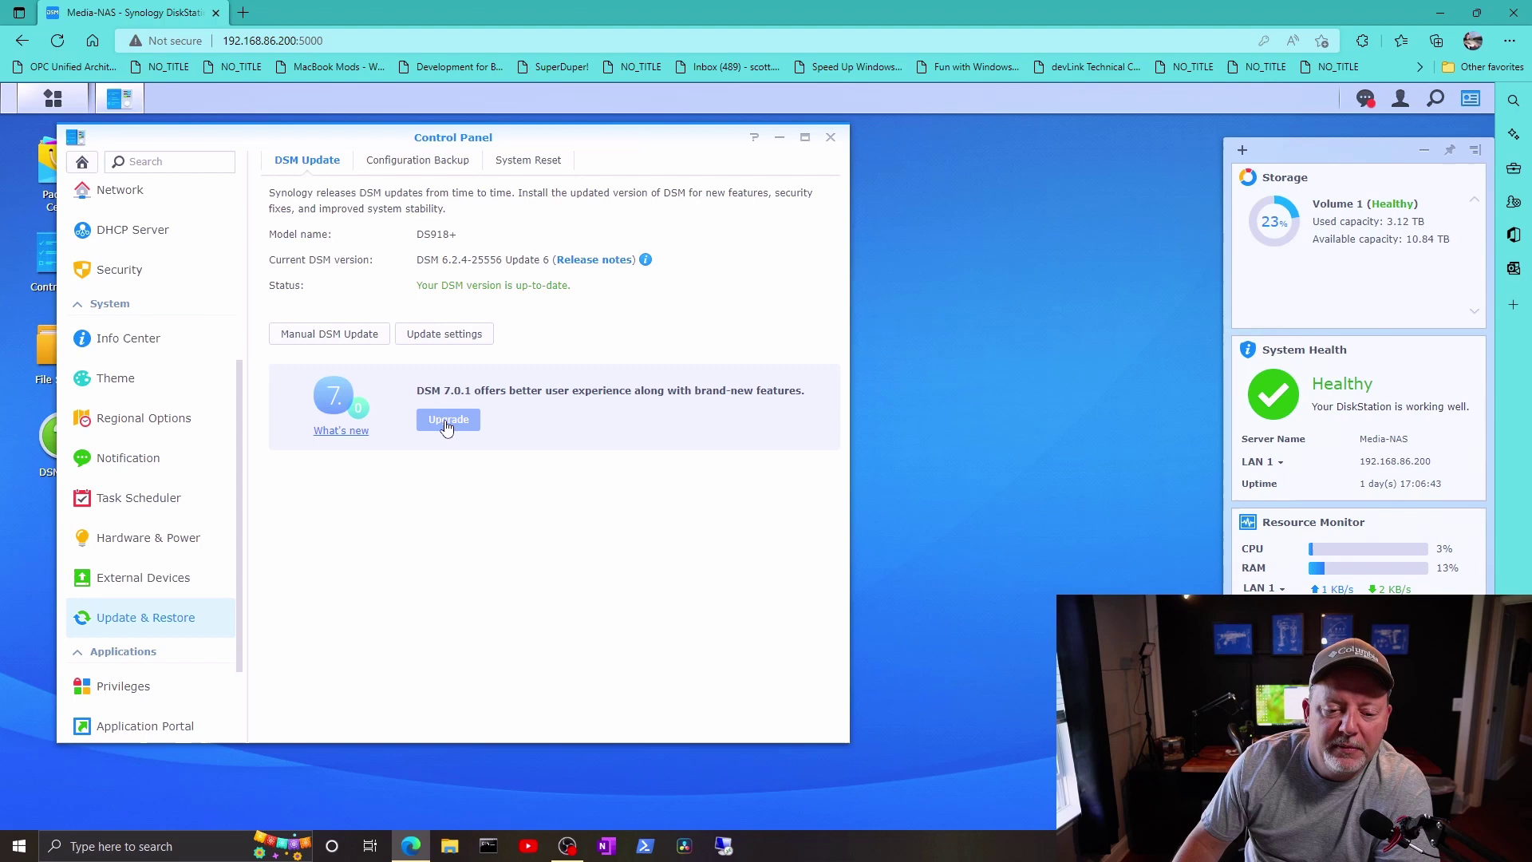
# Step: Start the DSM 7.0.1 install, read through the Update Notice, and agree to update the system
pyautogui.click(447, 421)
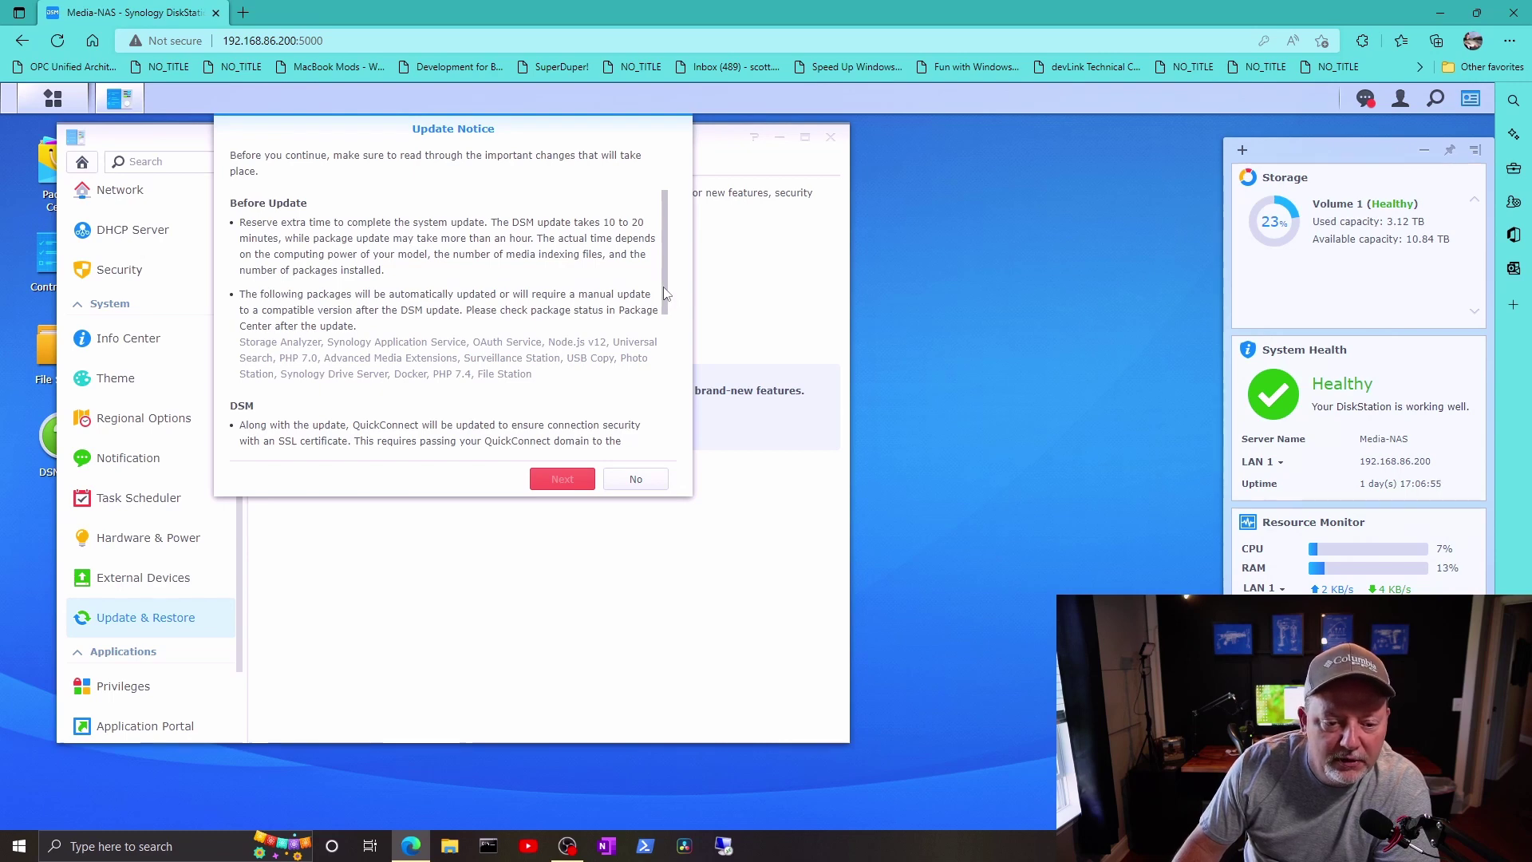
pyautogui.moveTo(666, 294); pyautogui.dragTo(662, 328)
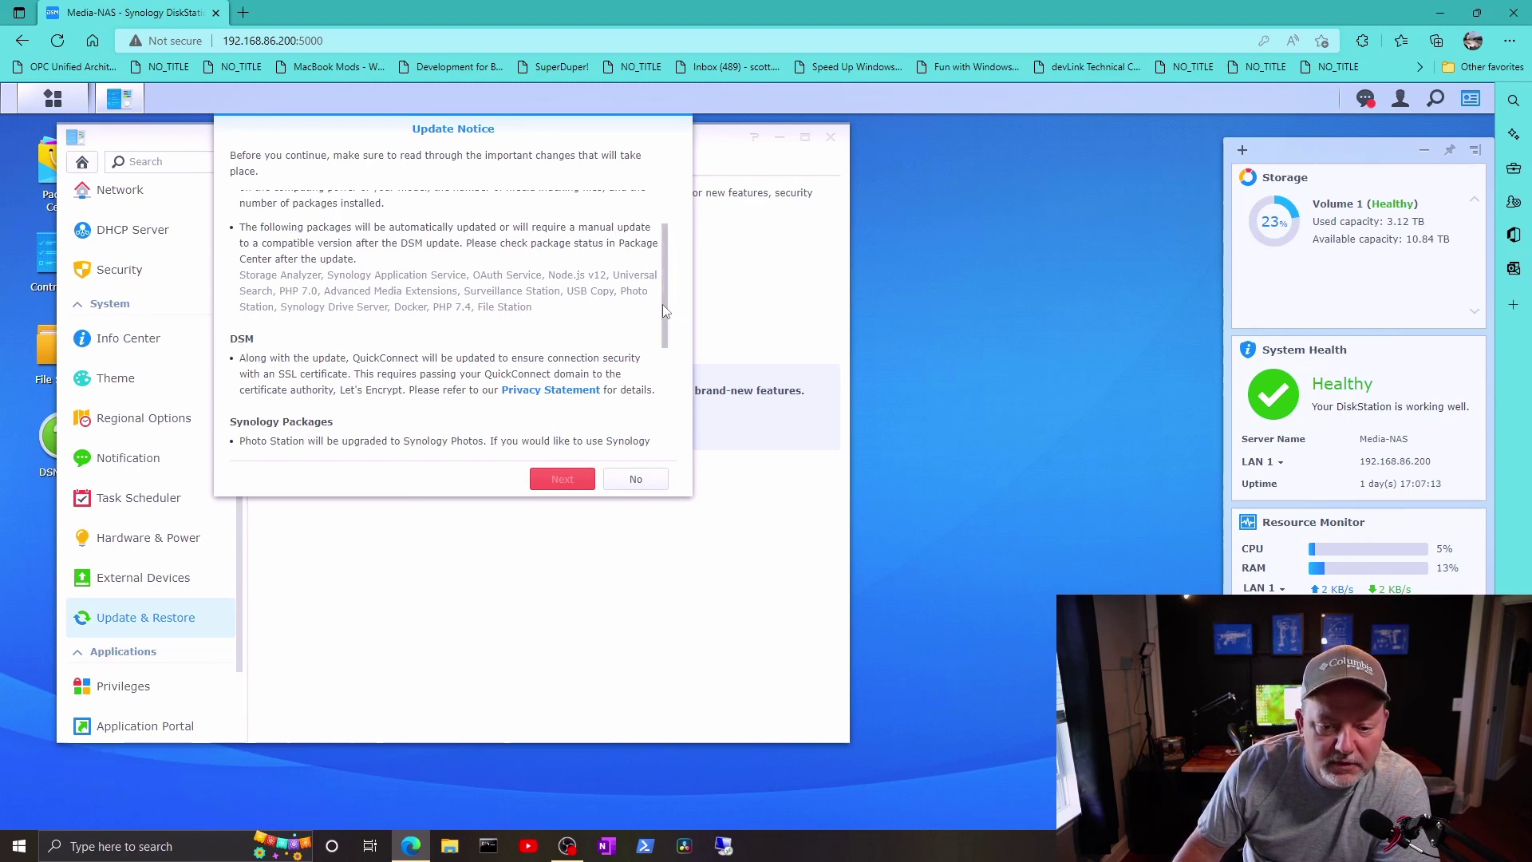
pyautogui.moveTo(663, 306); pyautogui.dragTo(659, 431)
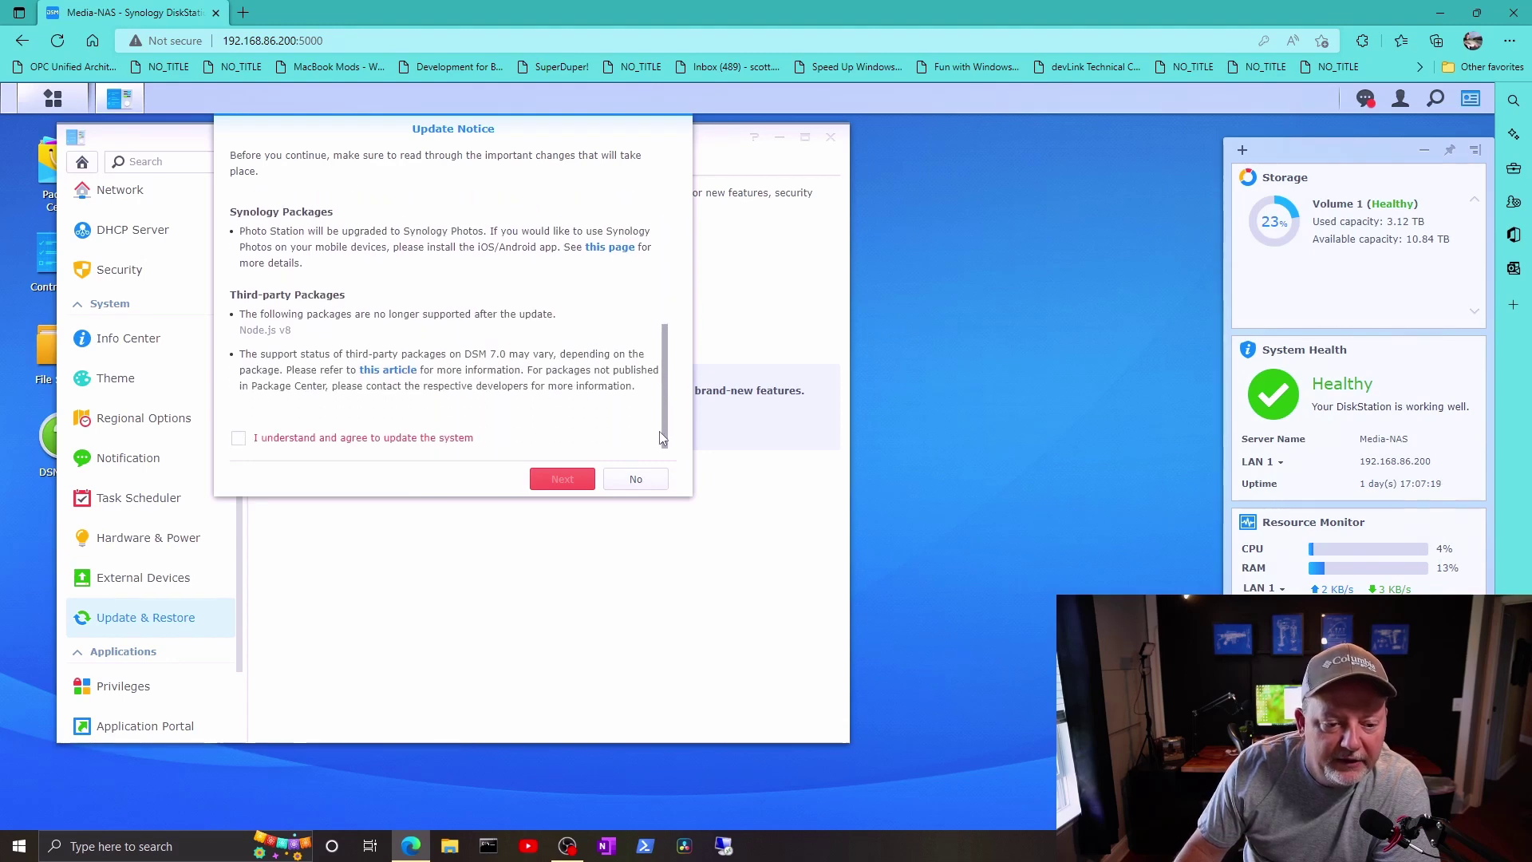
pyautogui.click(239, 438)
pyautogui.click(544, 482)
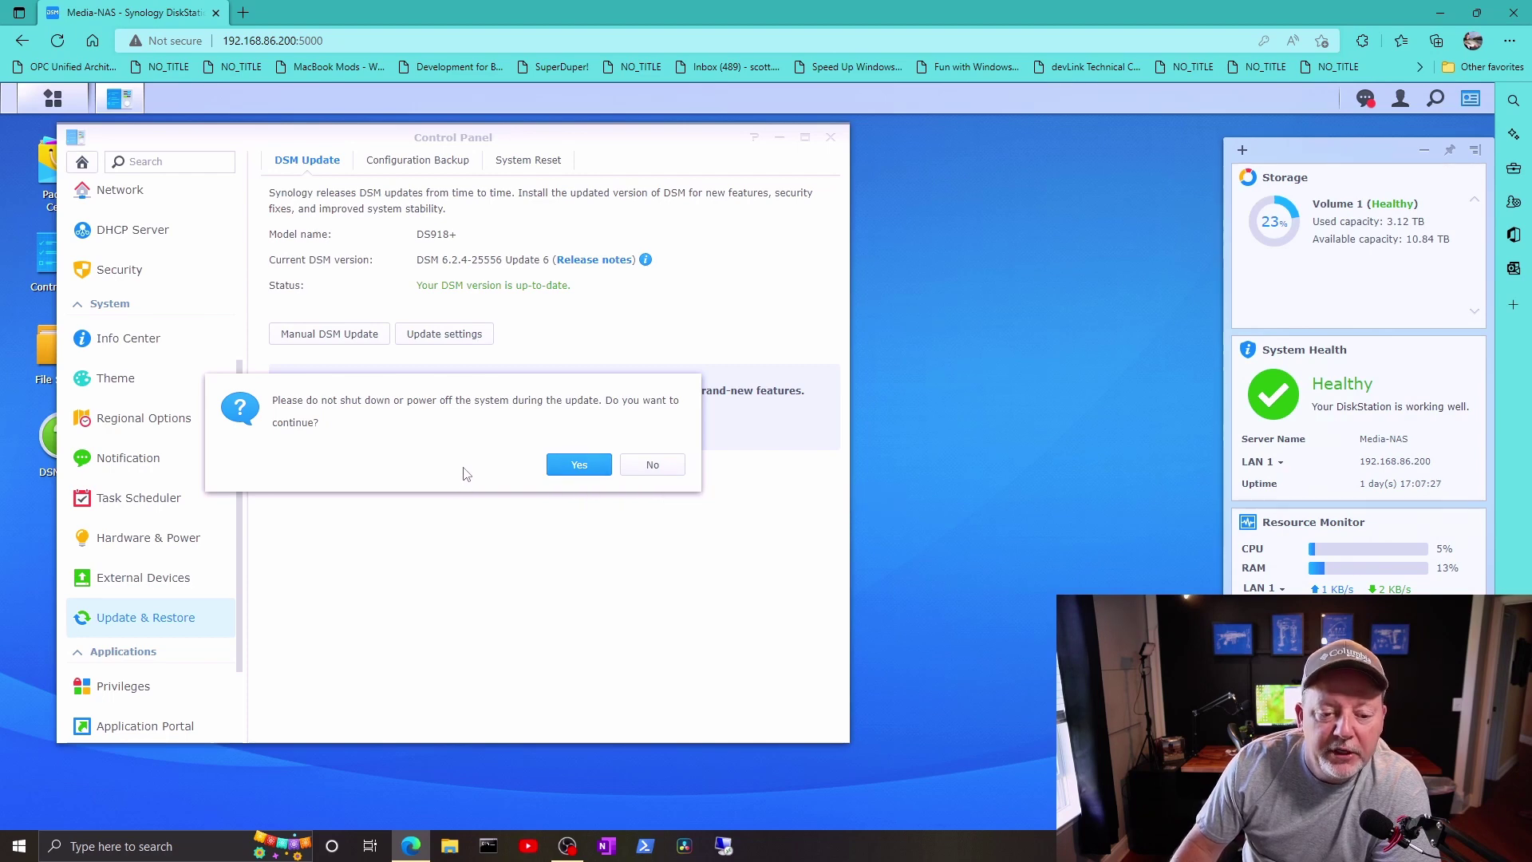
# Step: Confirm continuing the update and let DSM 7.0.1 install and reload
pyautogui.click(581, 468)
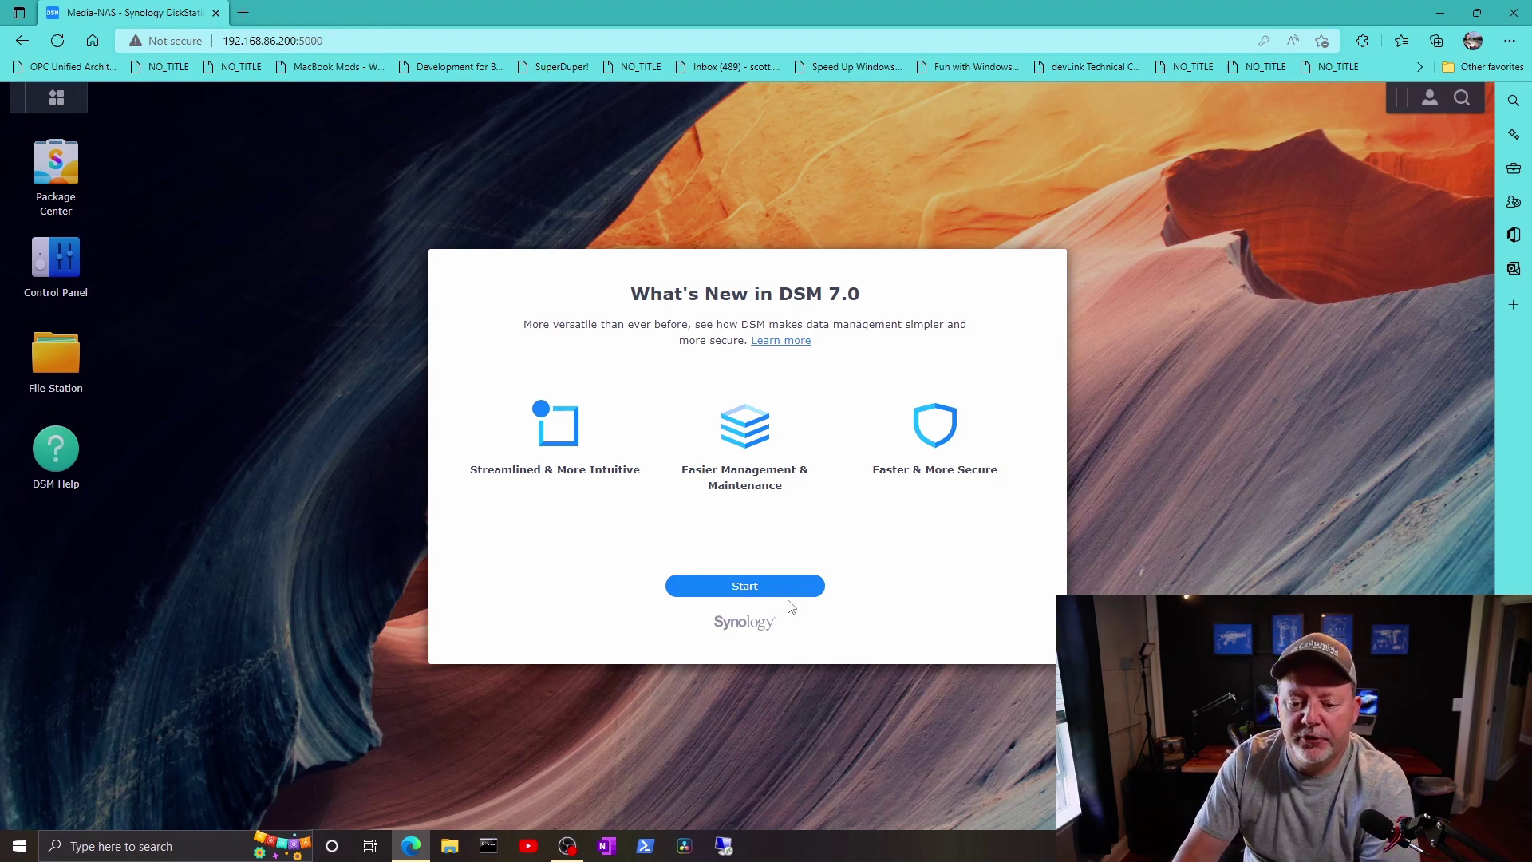
# Step: Finish the DSM 7.0 welcome setup, skipping Synology Account sign-in and answering Device Analytics
pyautogui.click(770, 588)
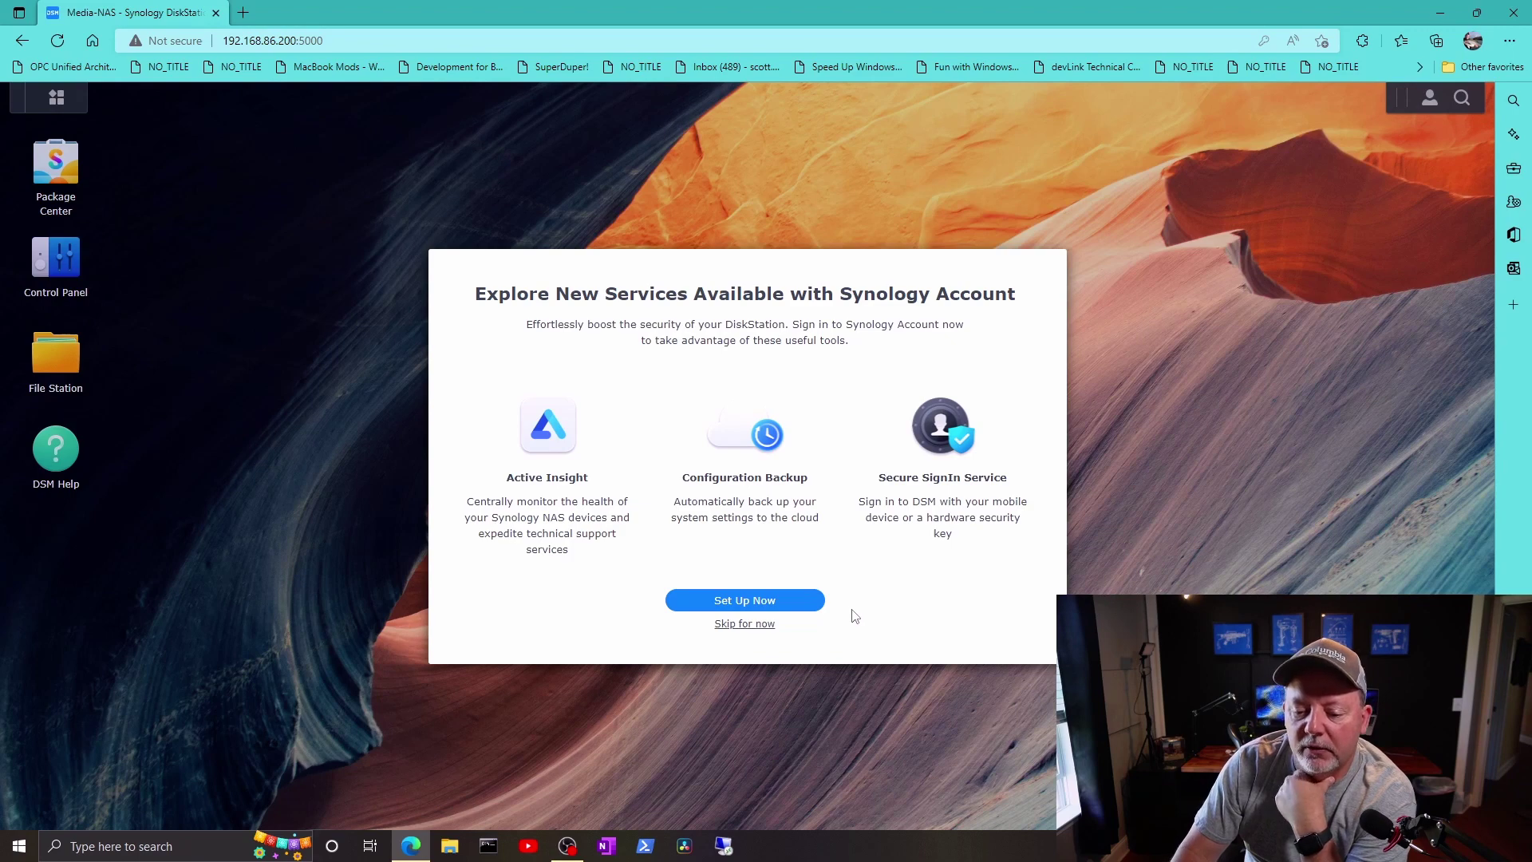
pyautogui.click(764, 624)
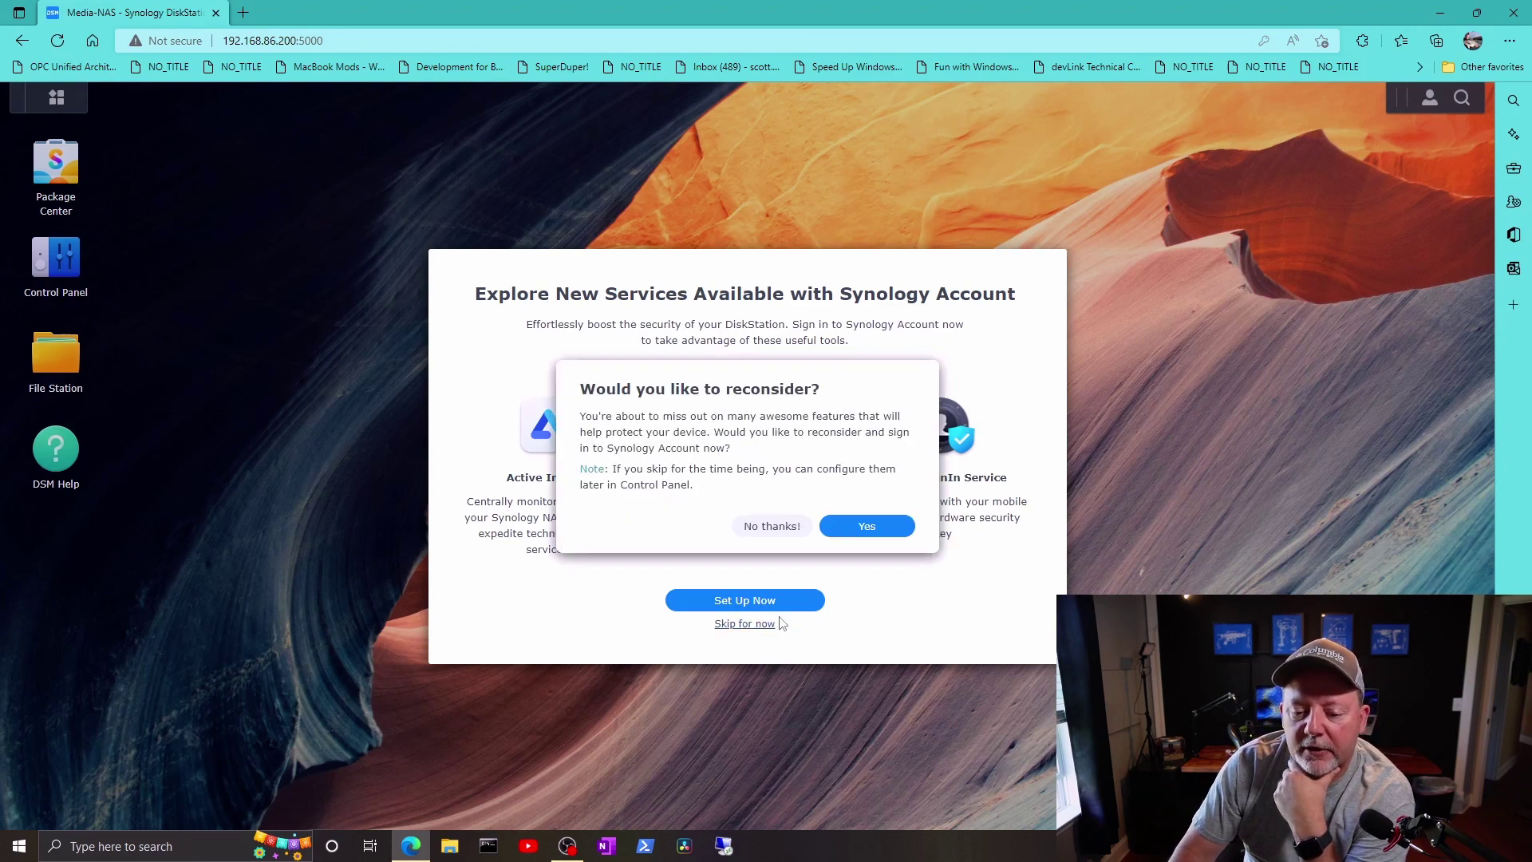
pyautogui.click(772, 527)
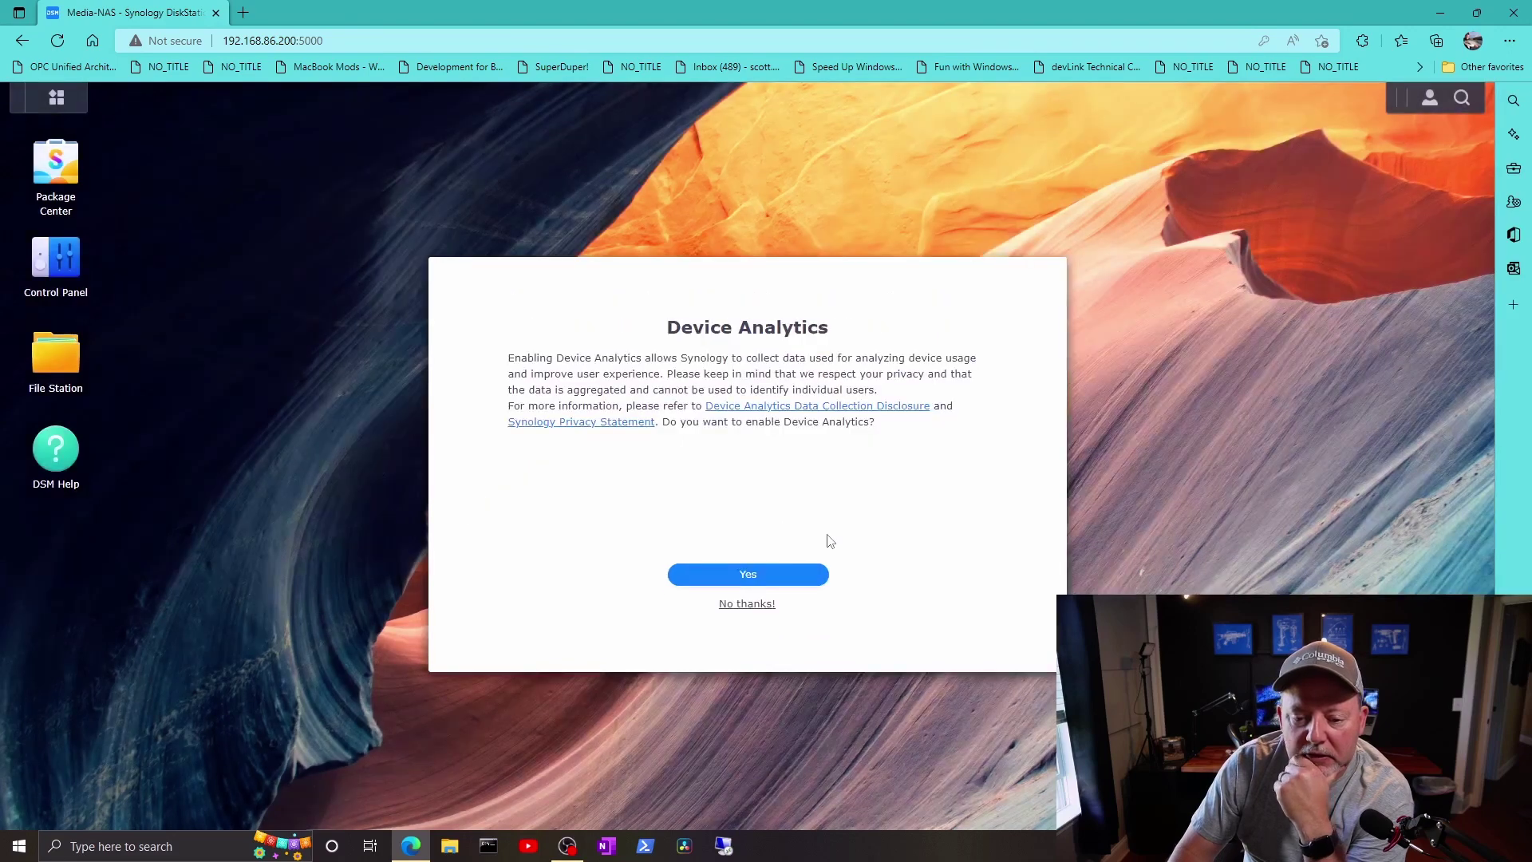
pyautogui.click(747, 604)
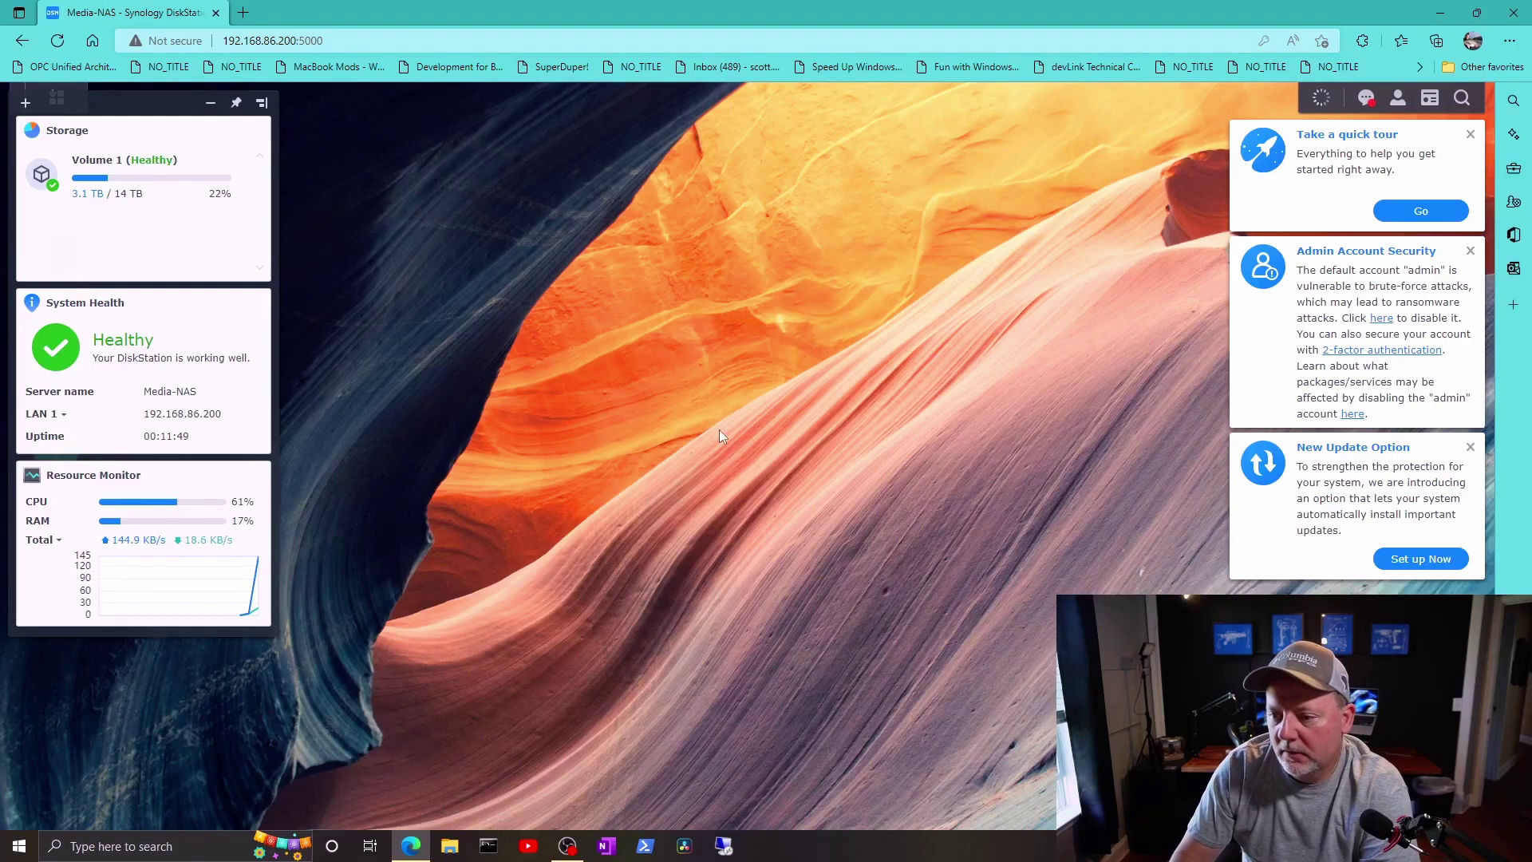
# Step: Close the Admin Account Security, New Update Option and quick tour cards, and acknowledge the DSM Help tip
pyautogui.click(1470, 252)
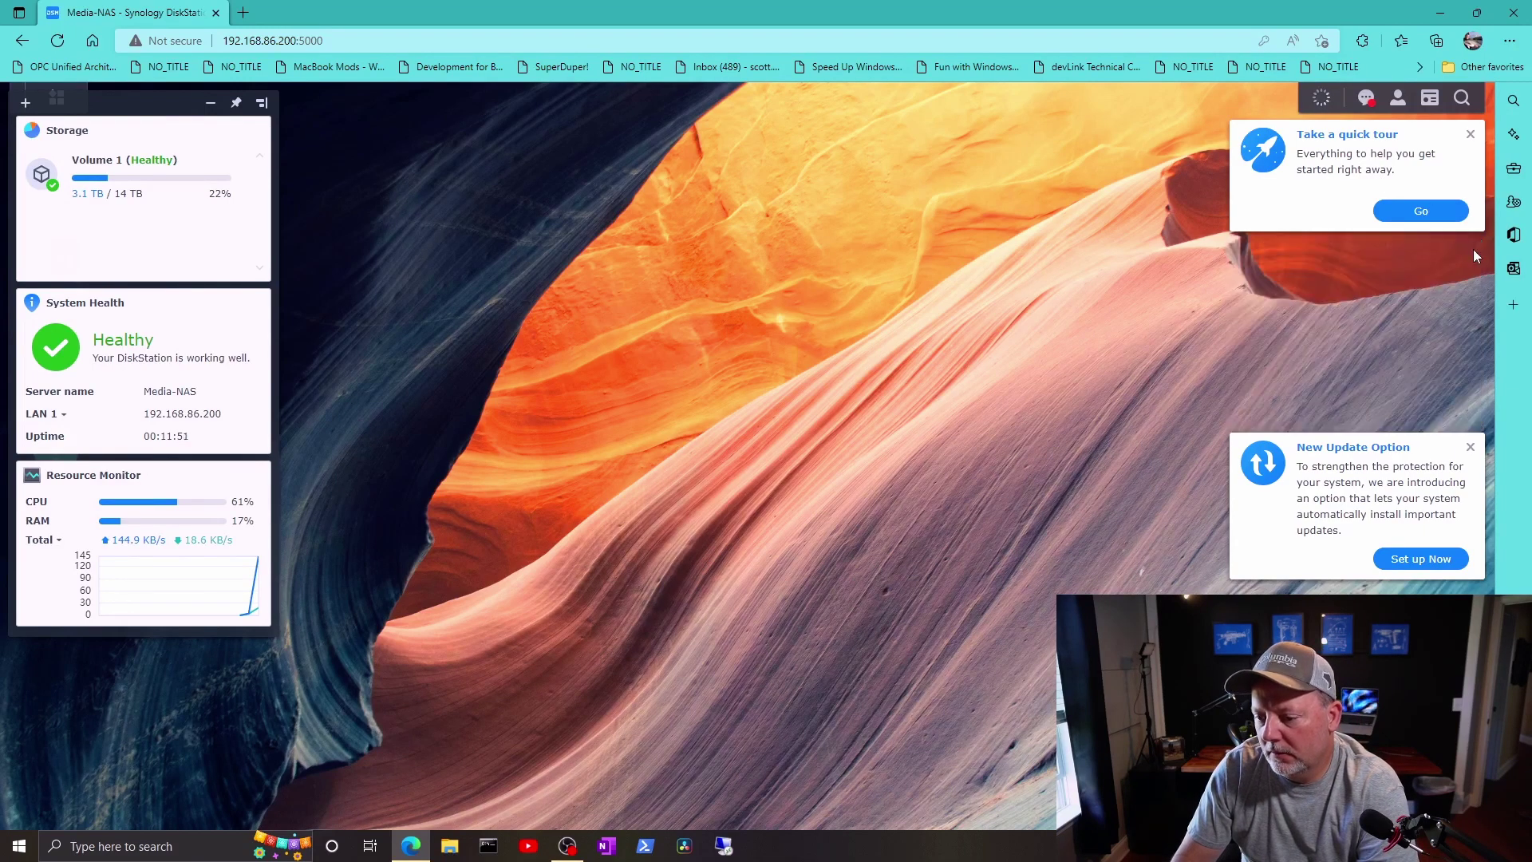
pyautogui.click(1471, 447)
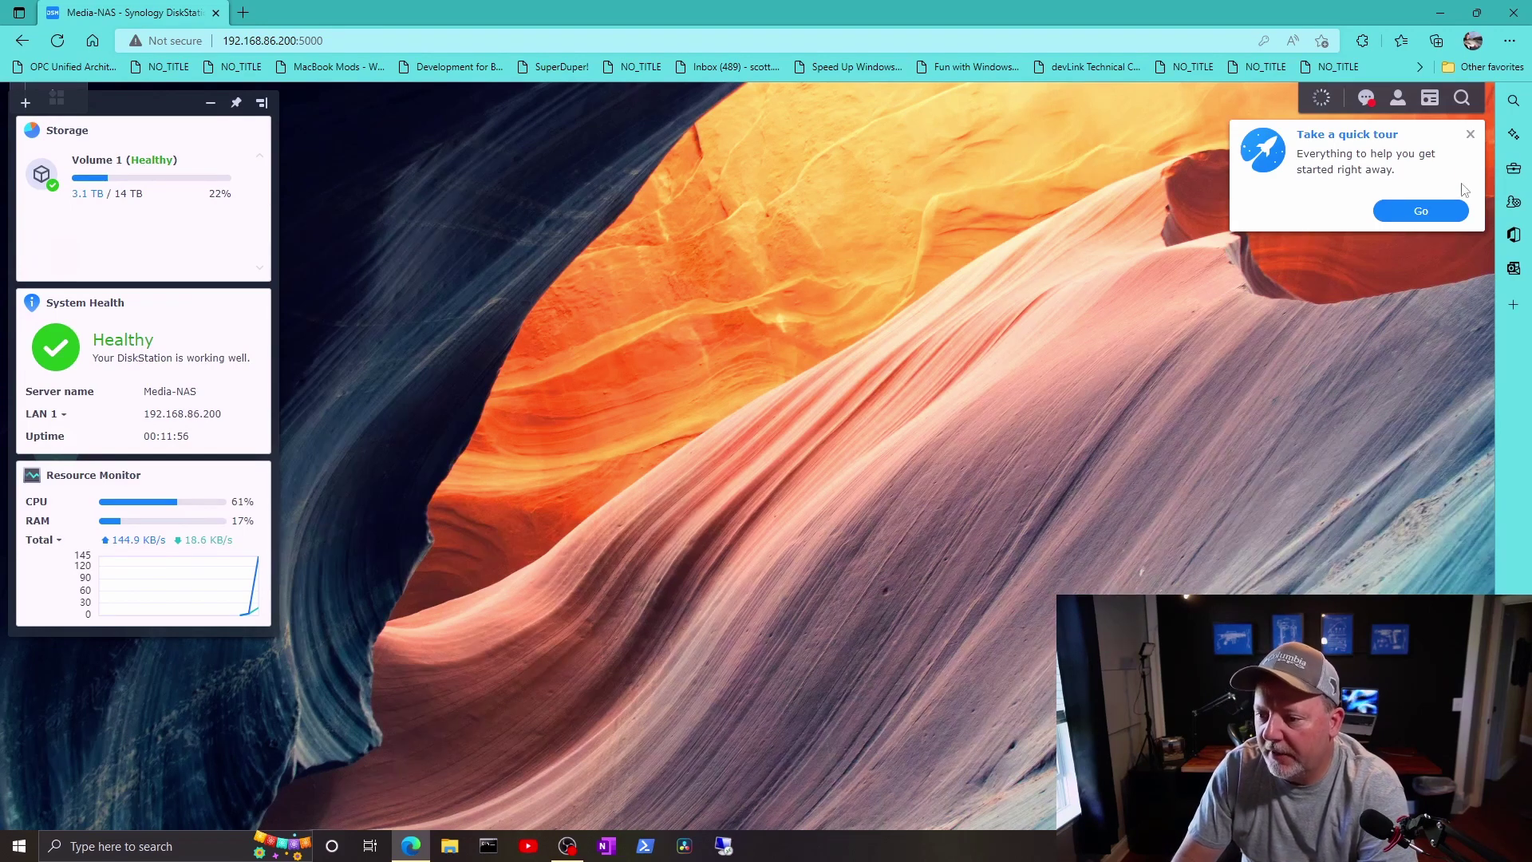
pyautogui.click(1472, 134)
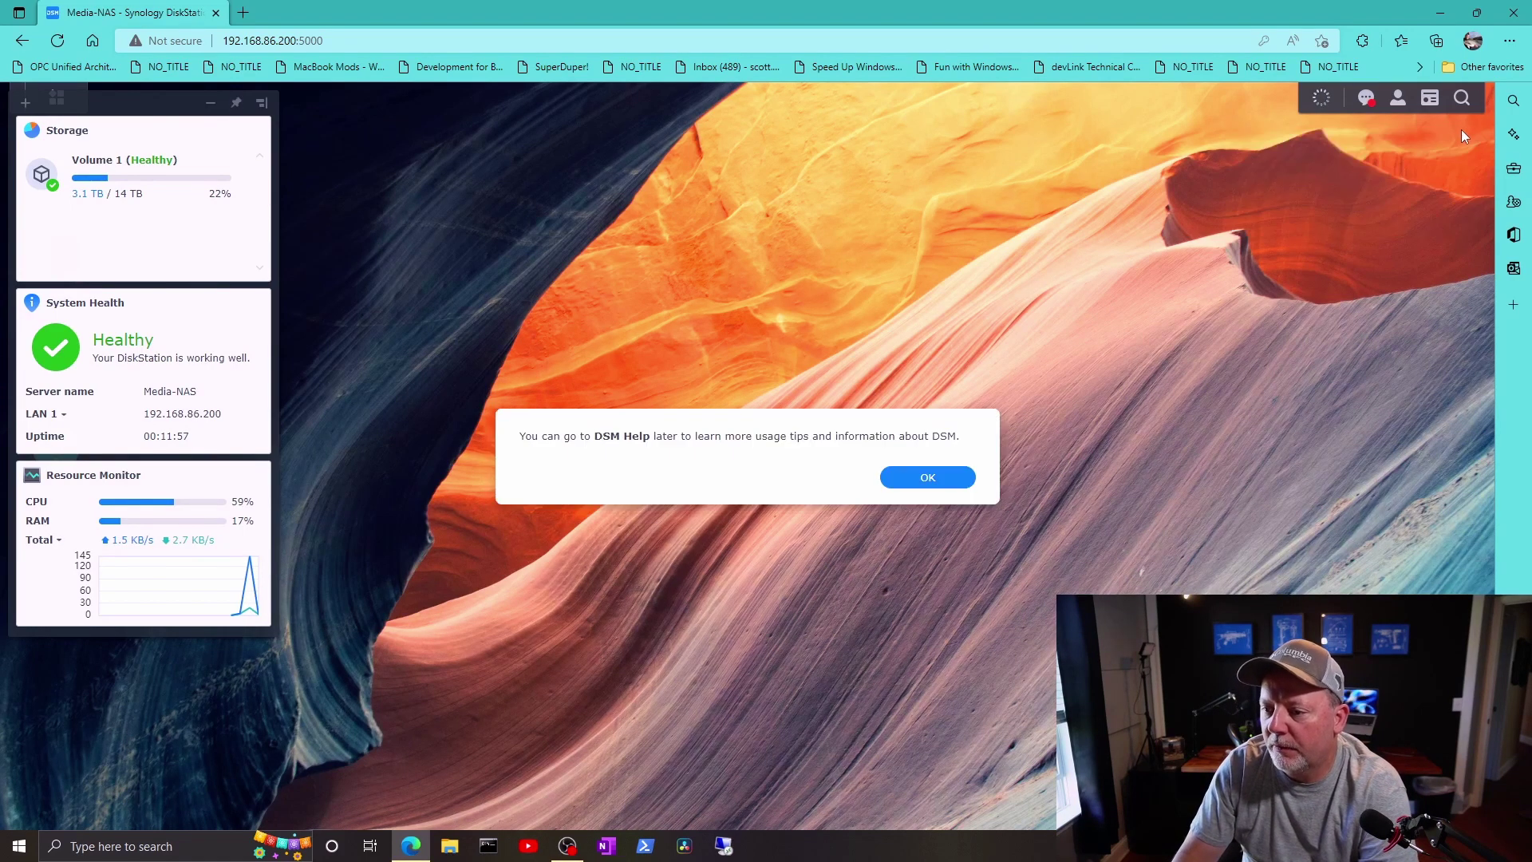
pyautogui.click(928, 478)
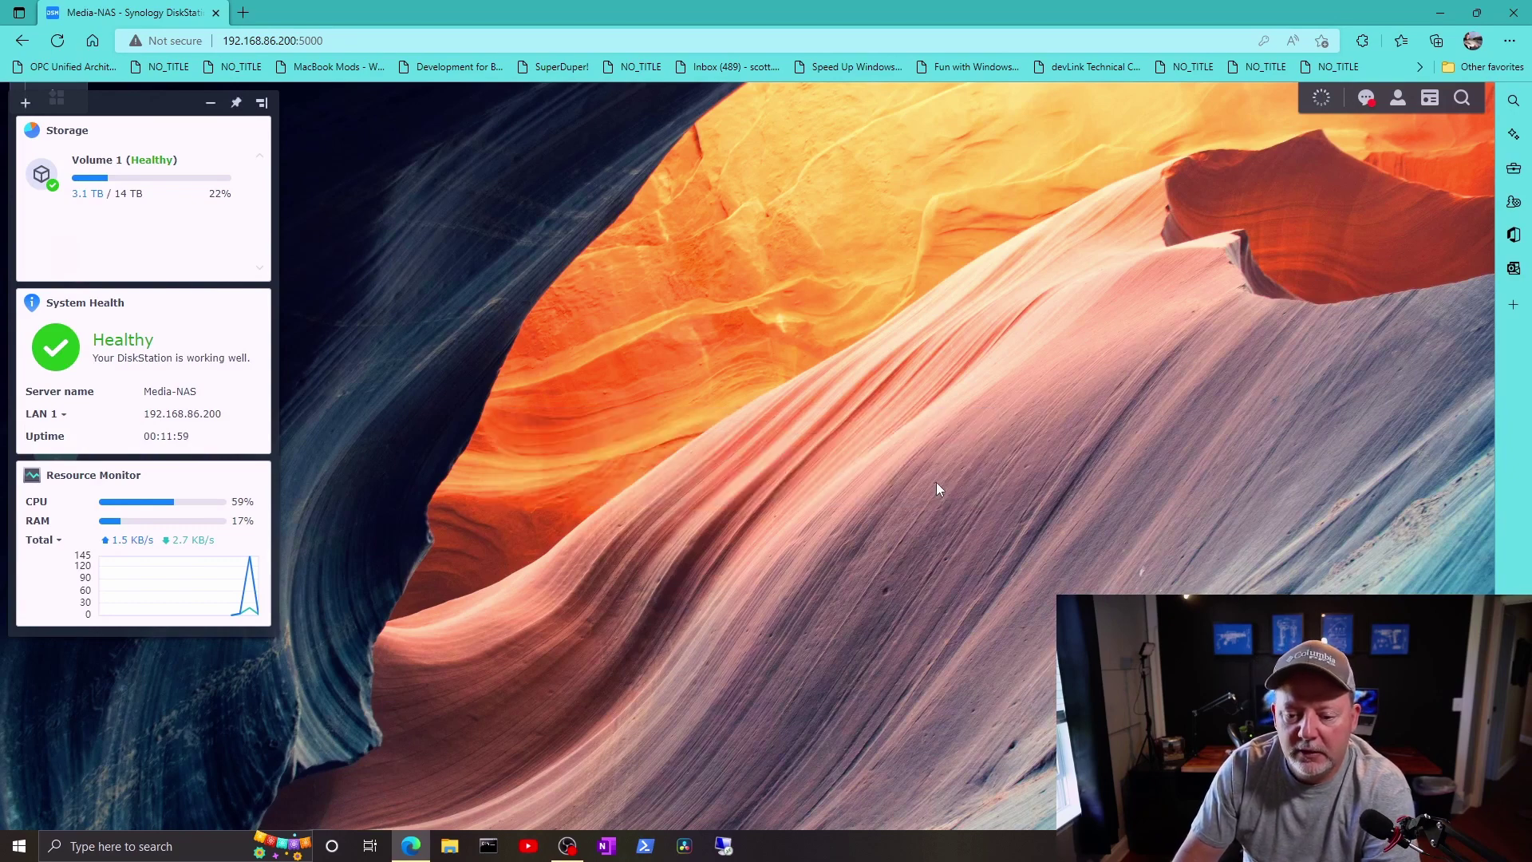
# Step: Review the notification list, then check background image processing: 3% of 13782 images
pyautogui.click(1366, 98)
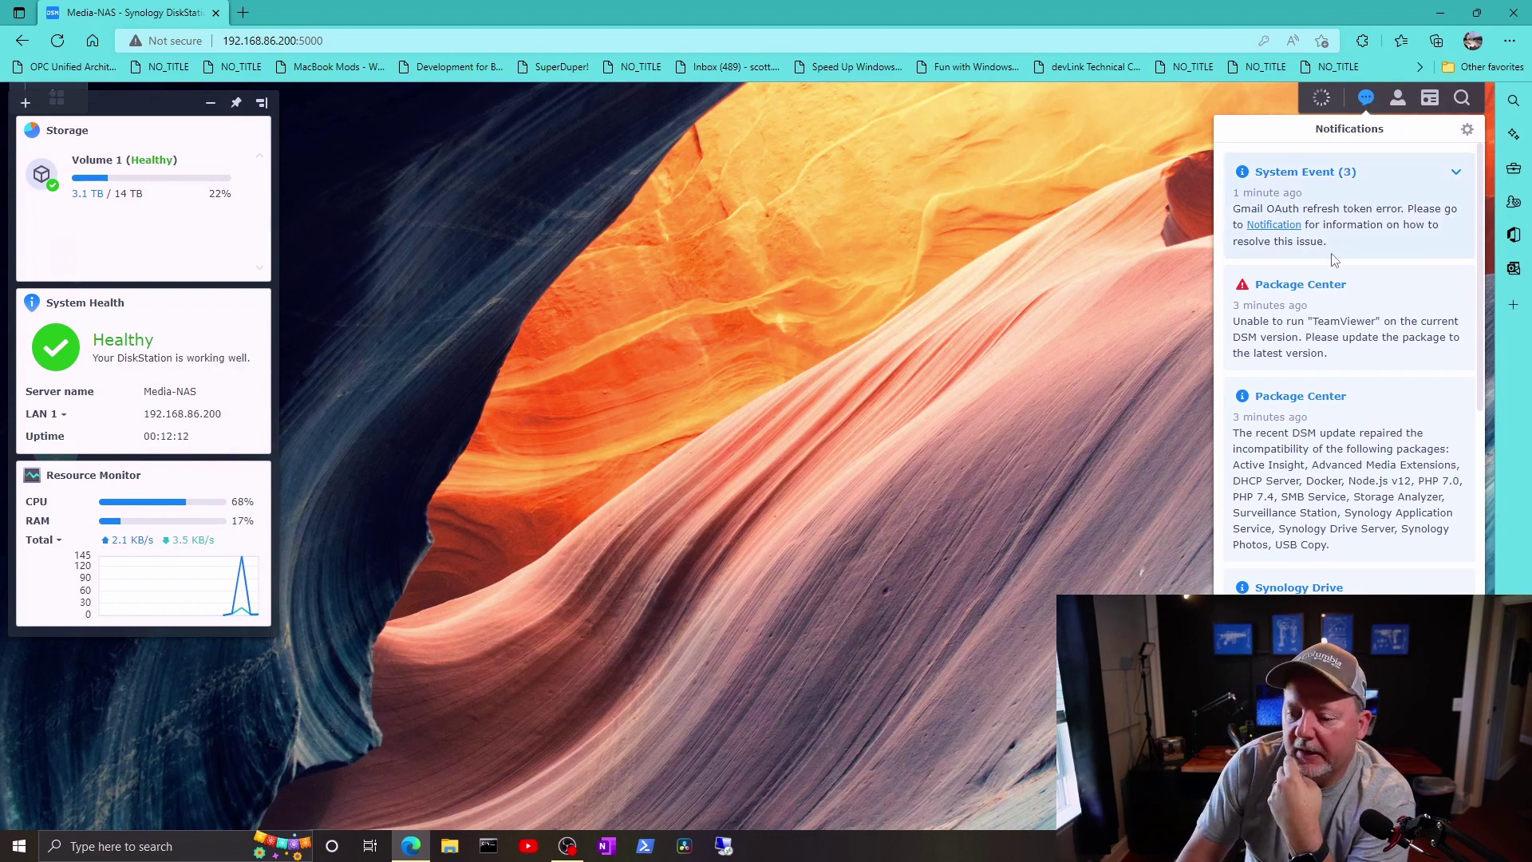
pyautogui.scroll(-5, 1333, 259)
pyautogui.scroll(-3, 1334, 259)
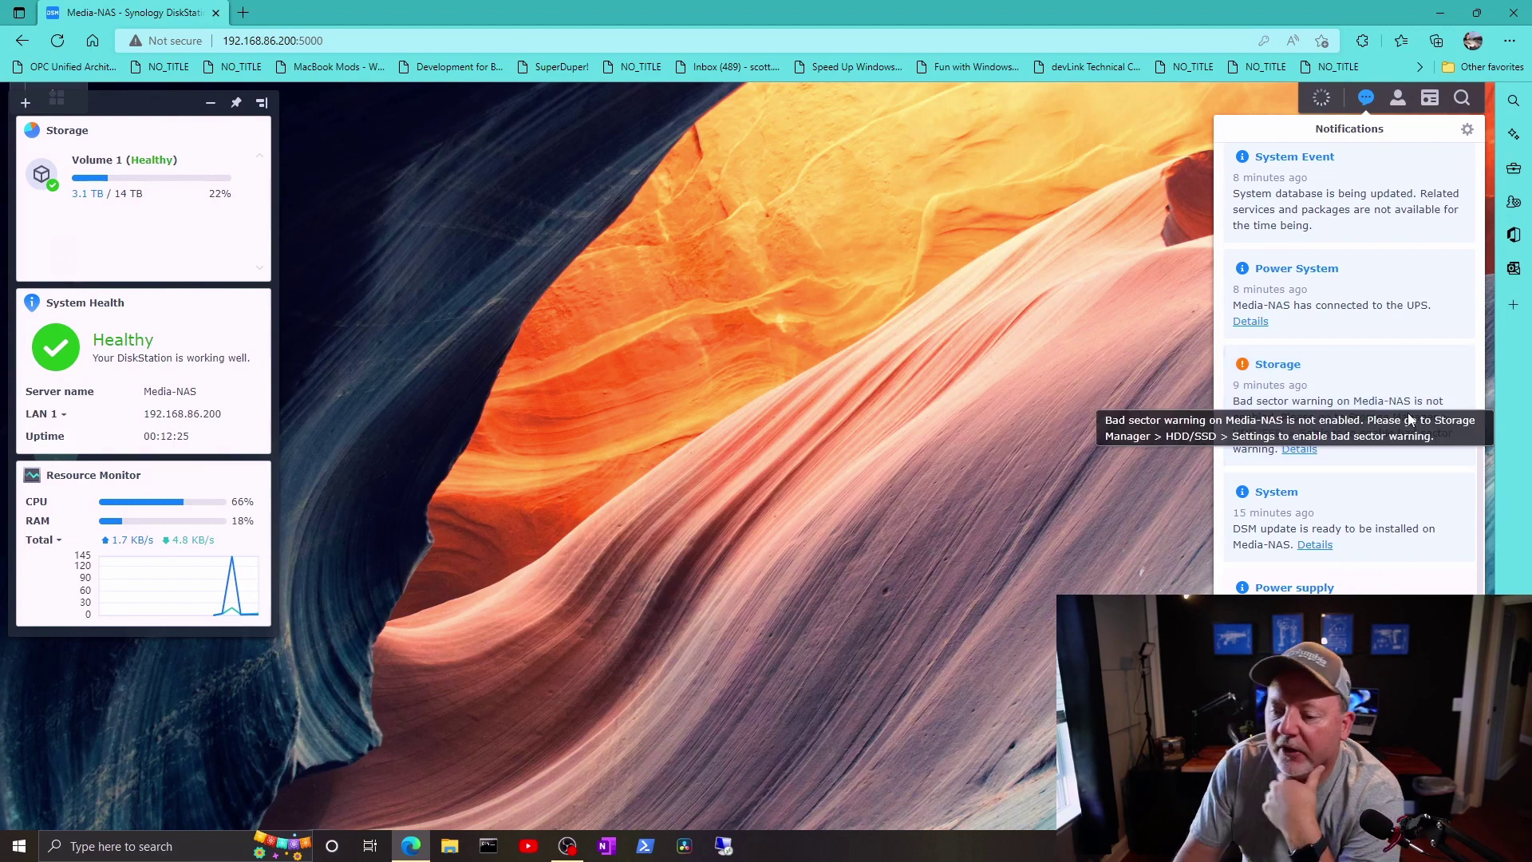
pyautogui.scroll(5, 1308, 239)
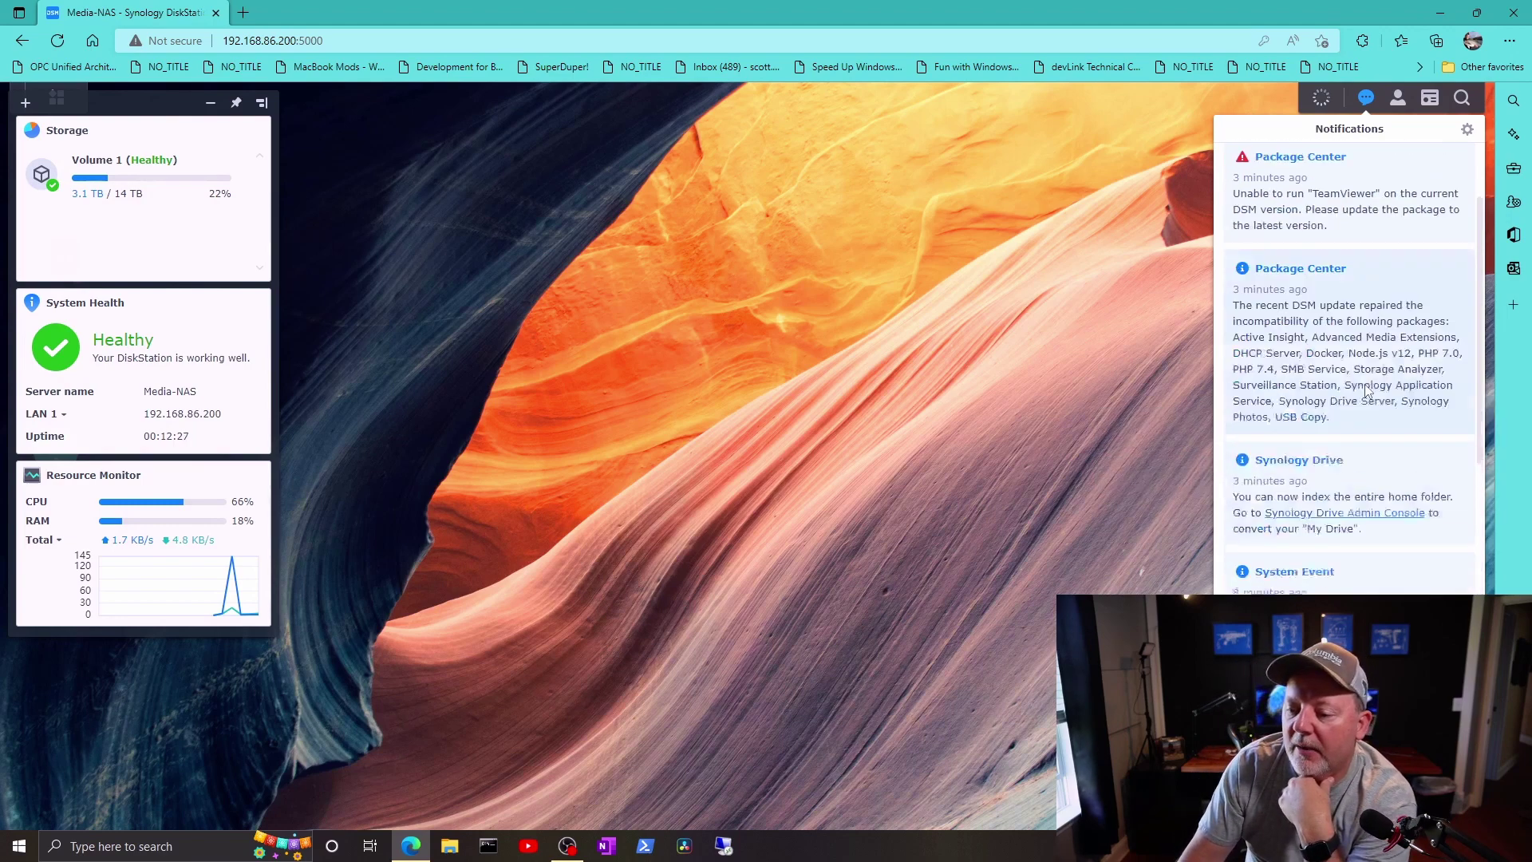
pyautogui.click(1324, 99)
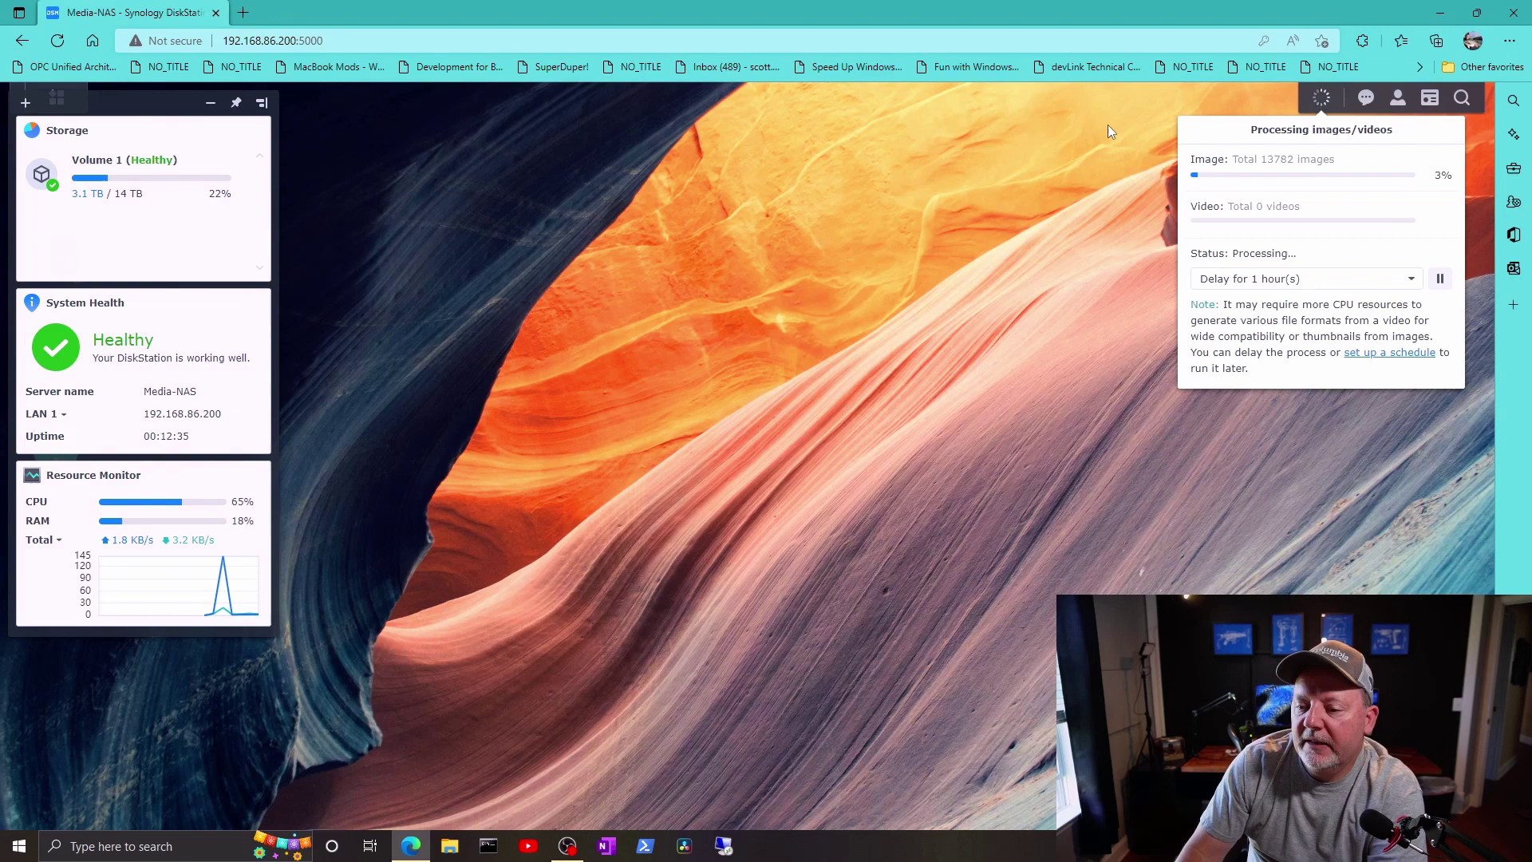
# Step: Close the image-processing status and bring up the full-screen Main Menu of installed apps
pyautogui.click(1322, 99)
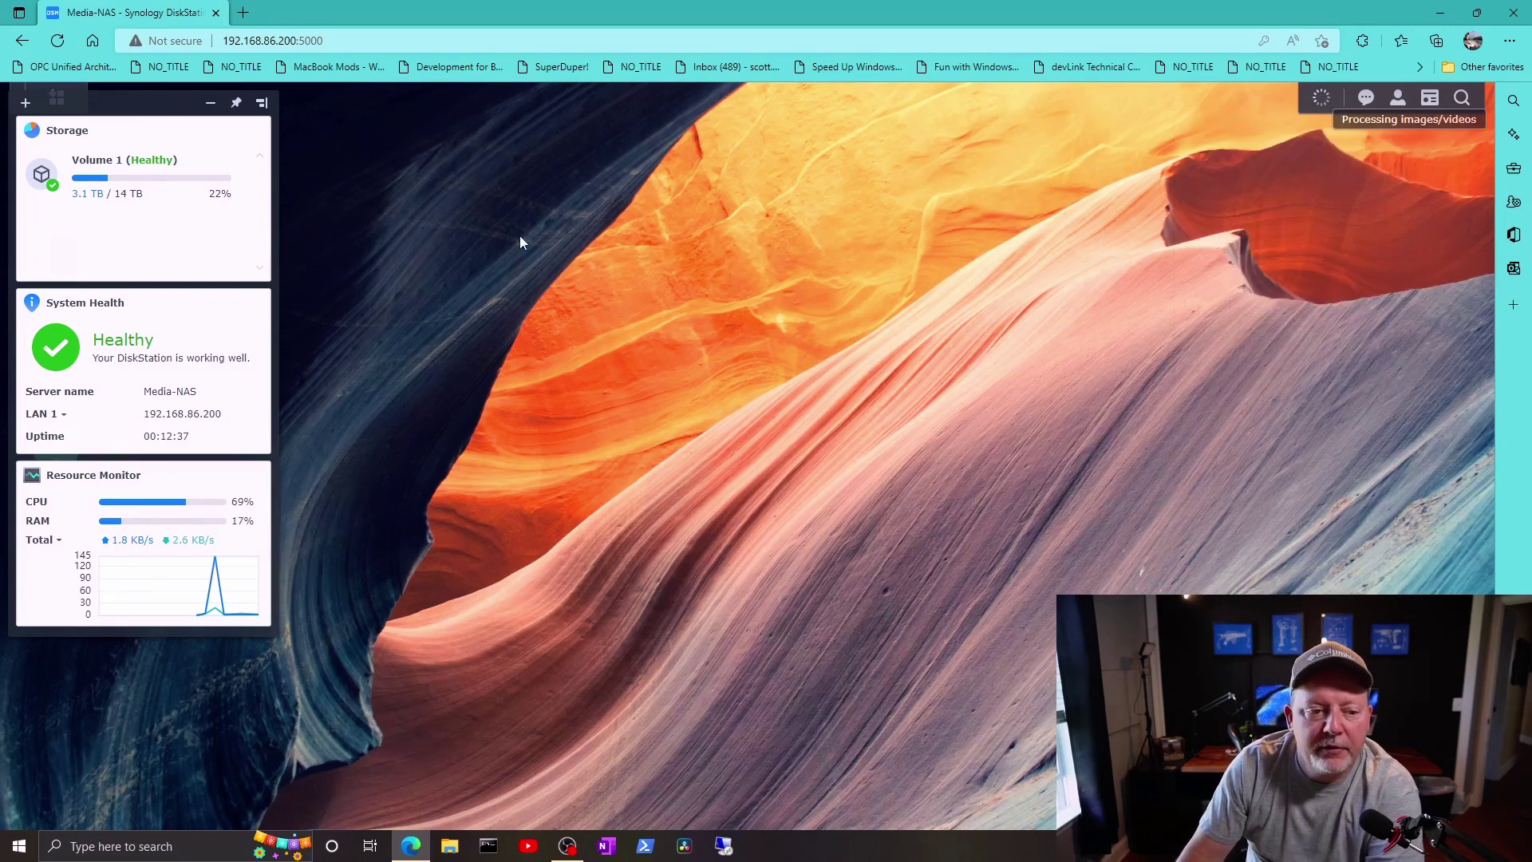
pyautogui.click(70, 99)
pyautogui.click(70, 99)
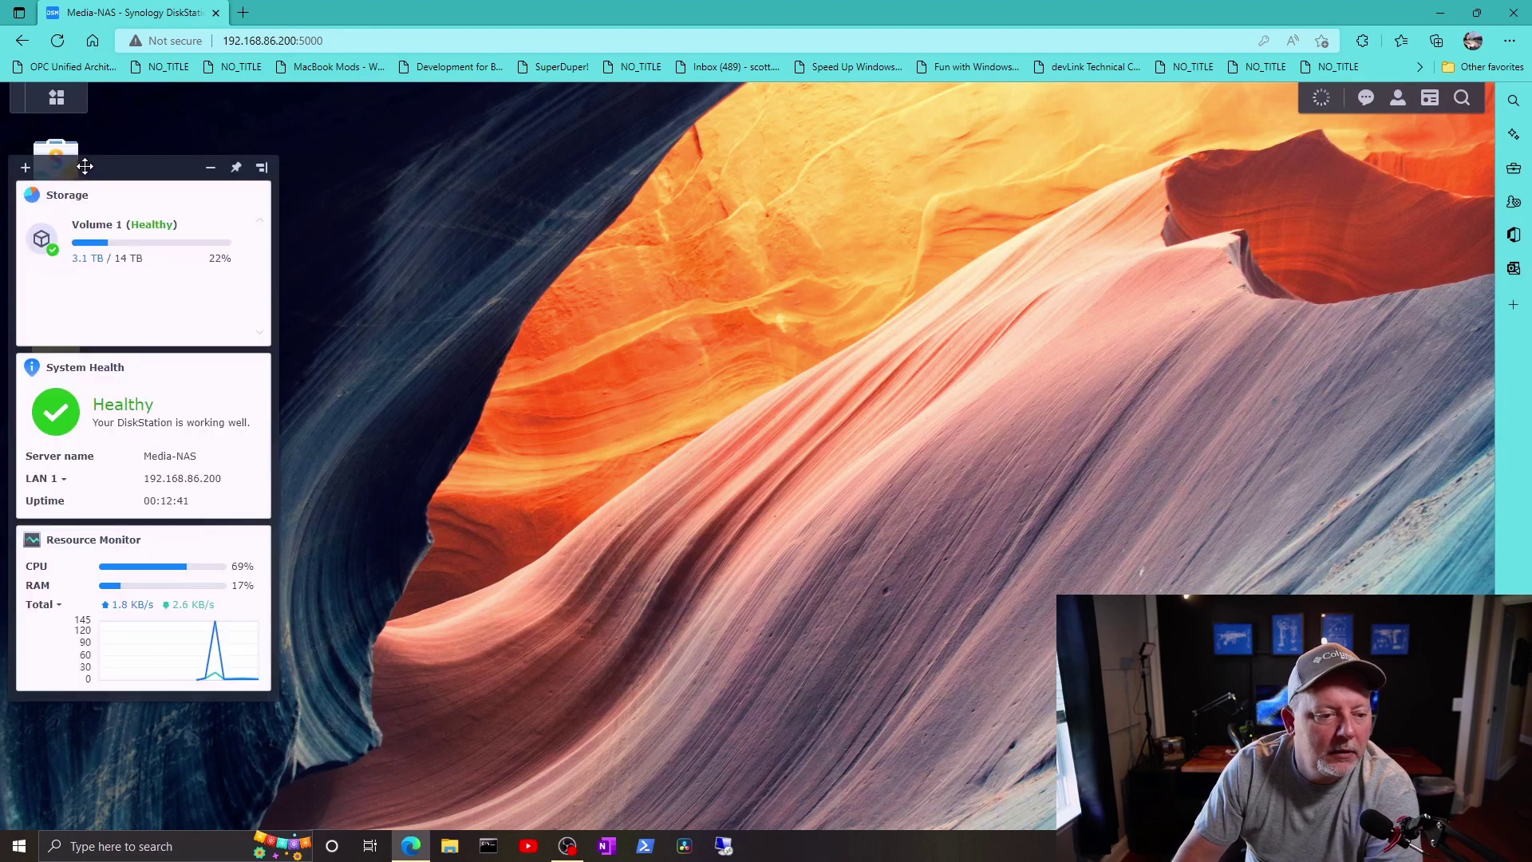
pyautogui.click(67, 102)
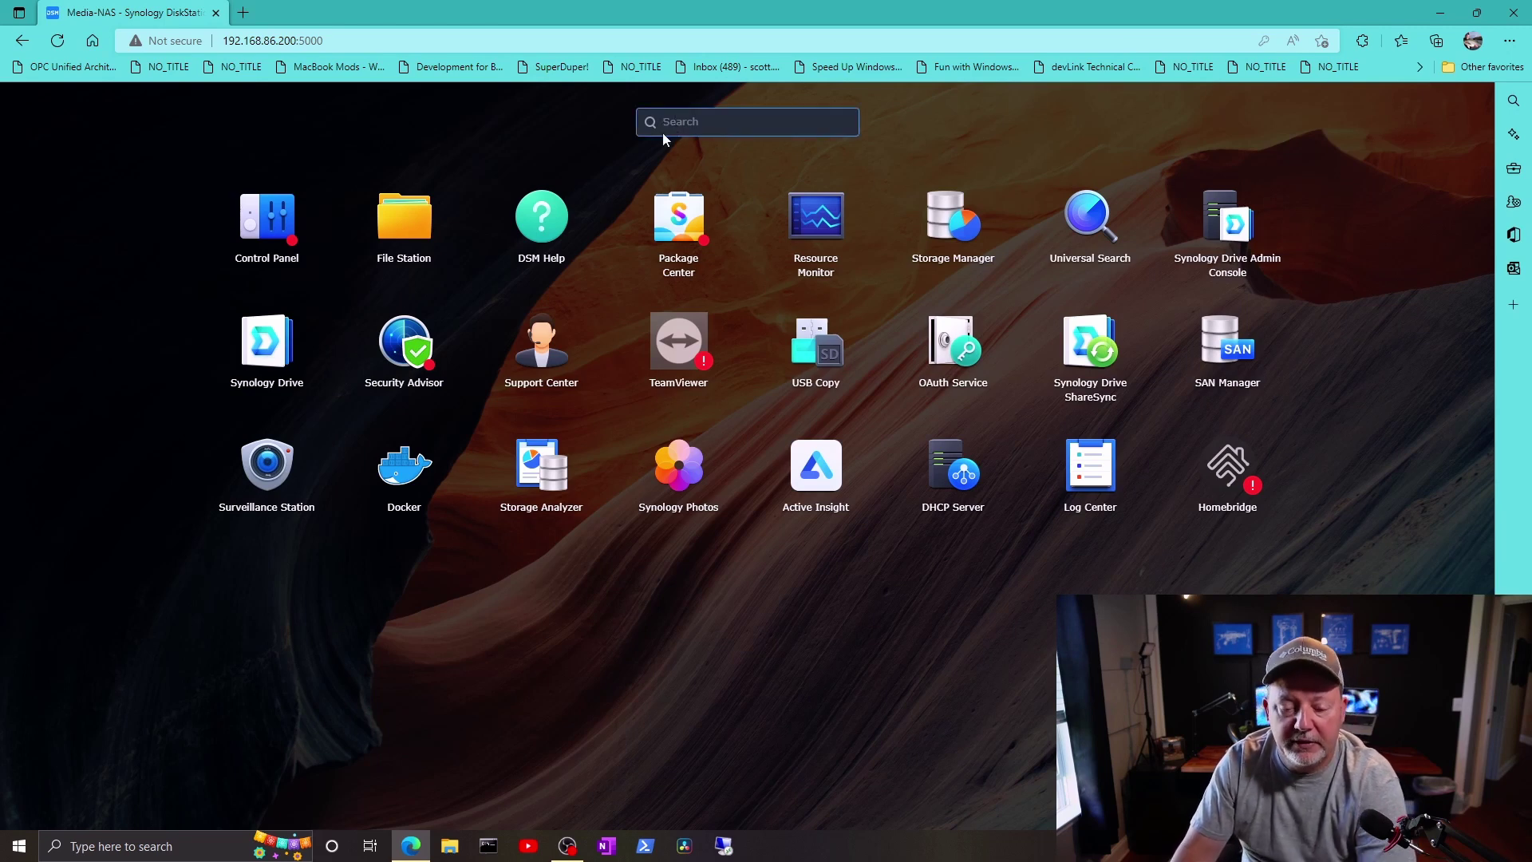
pyautogui.write('ex')
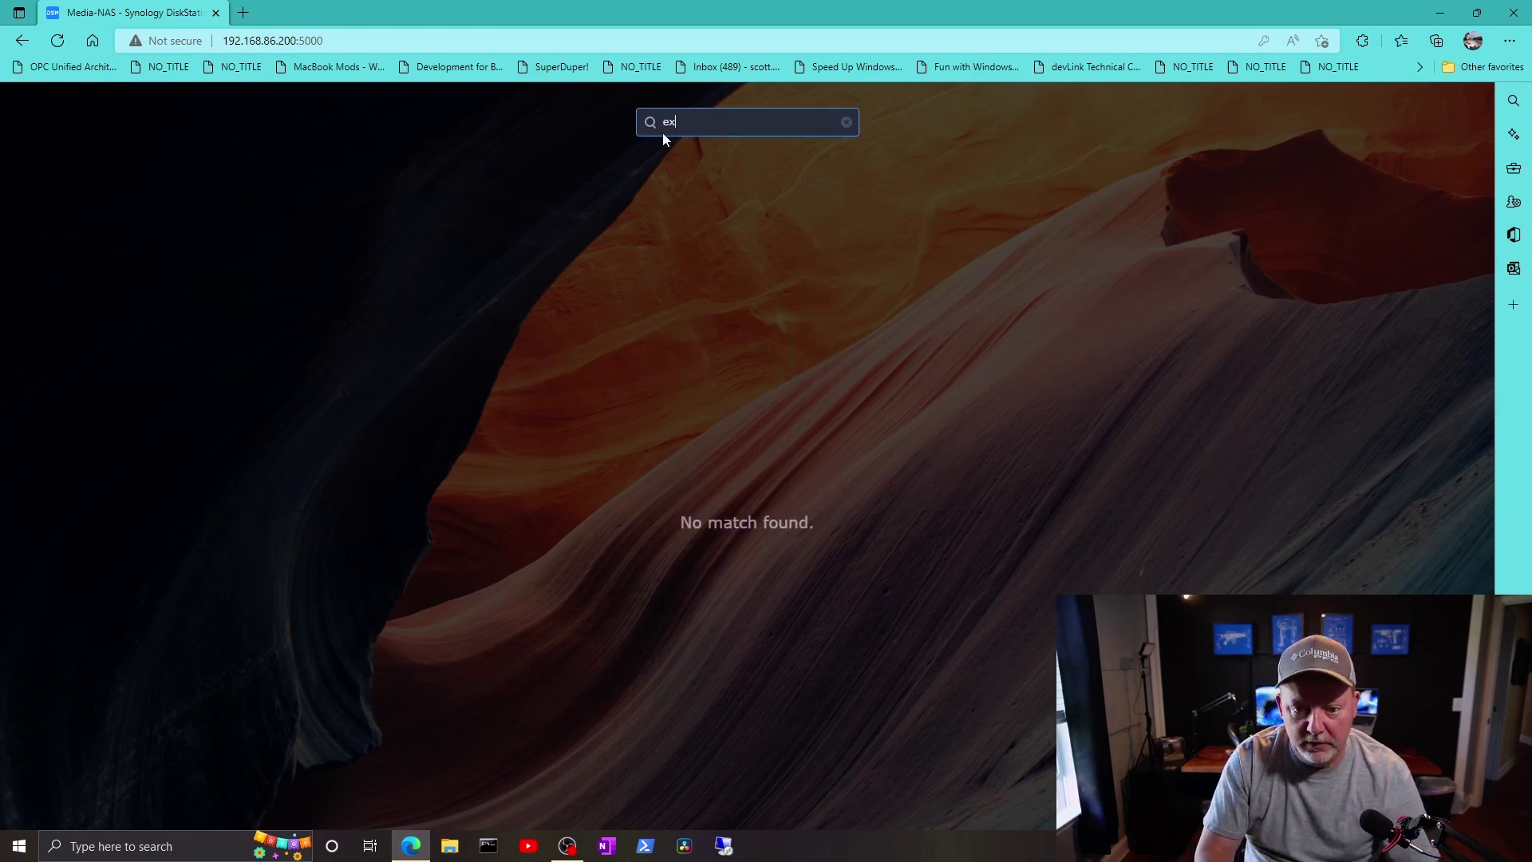
pyautogui.press('BackSpace')
pyautogui.press('BackSpace')
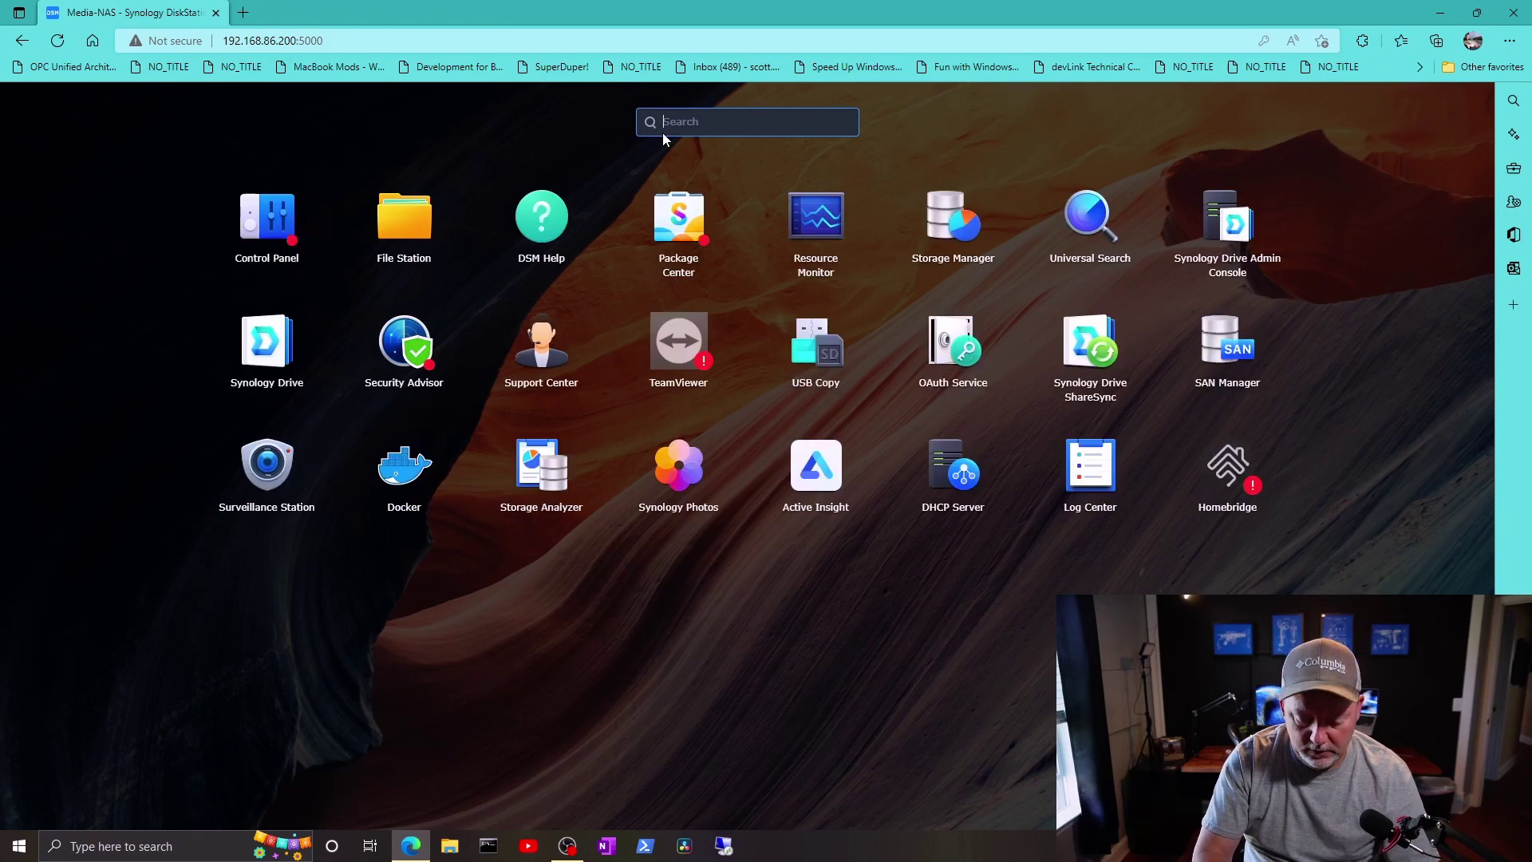
pyautogui.write('ple')
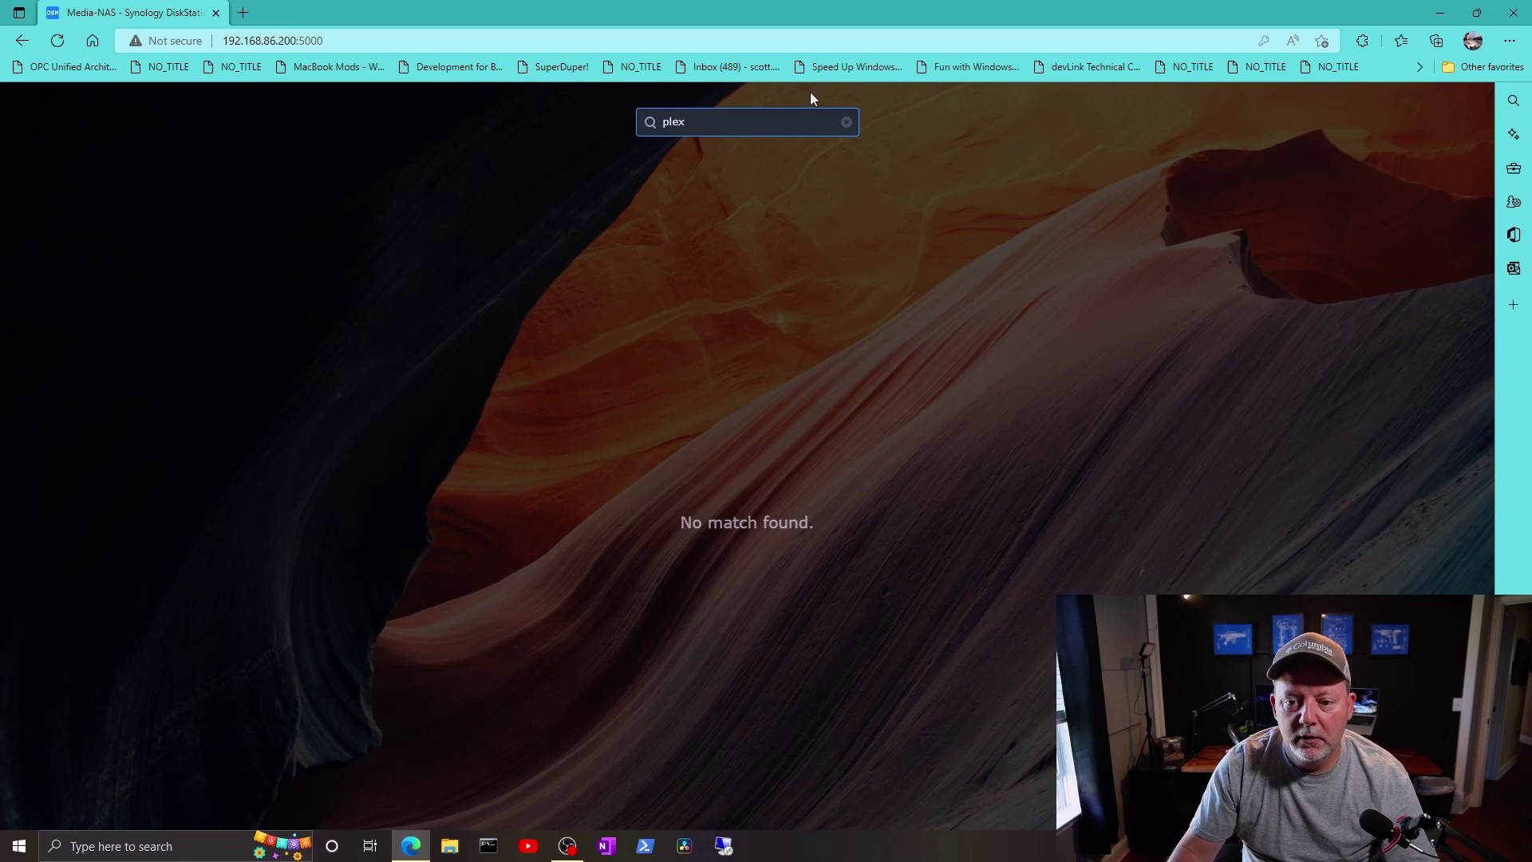
pyautogui.write('x')
pyautogui.click(845, 121)
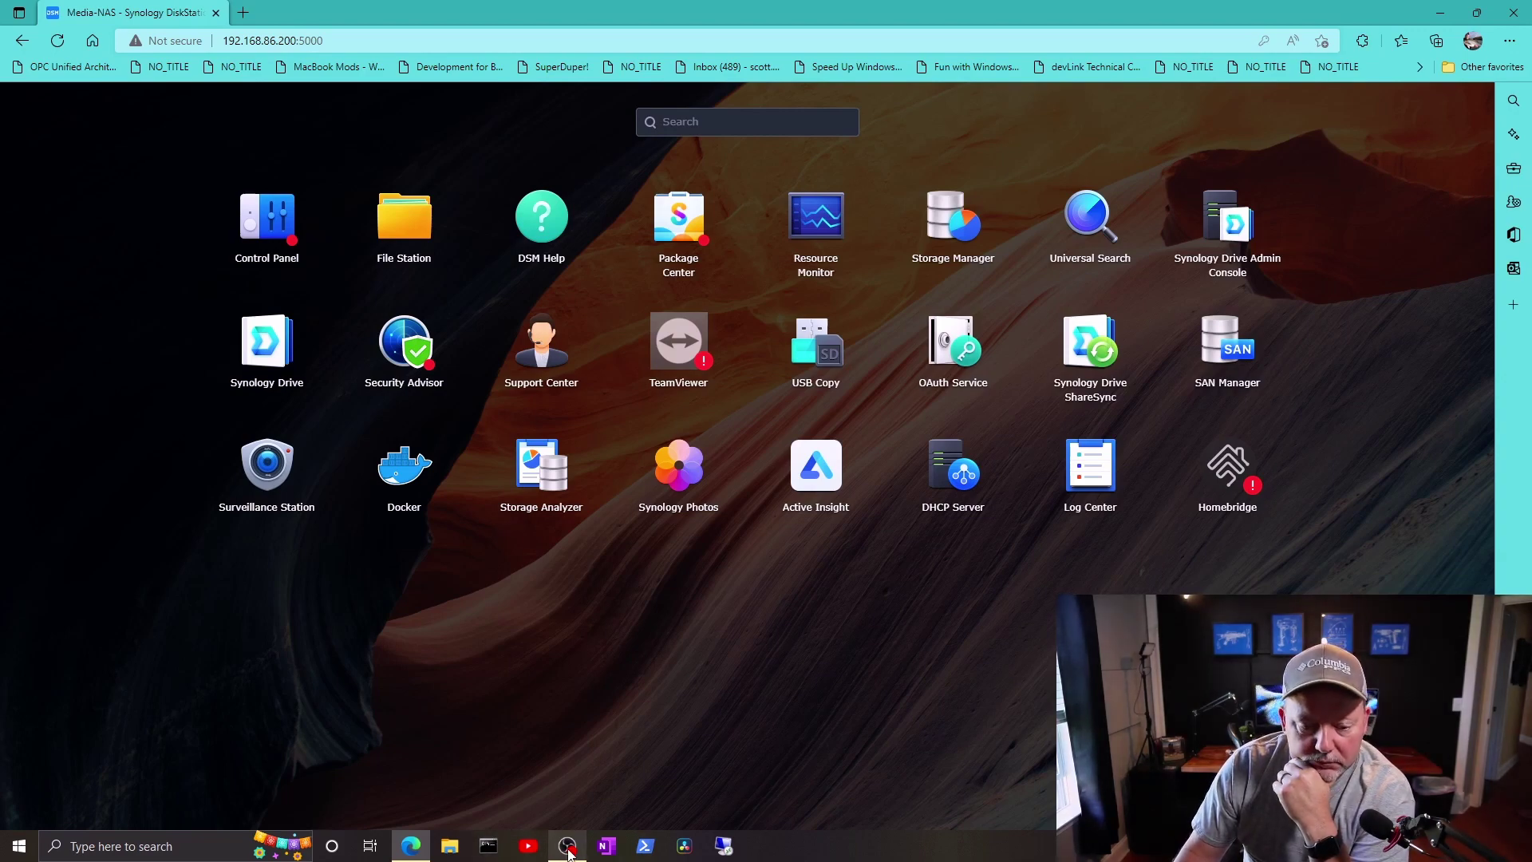
# Step: Close the Main Menu, shift the widget panel right, and open Package Center
pyautogui.click(140, 150)
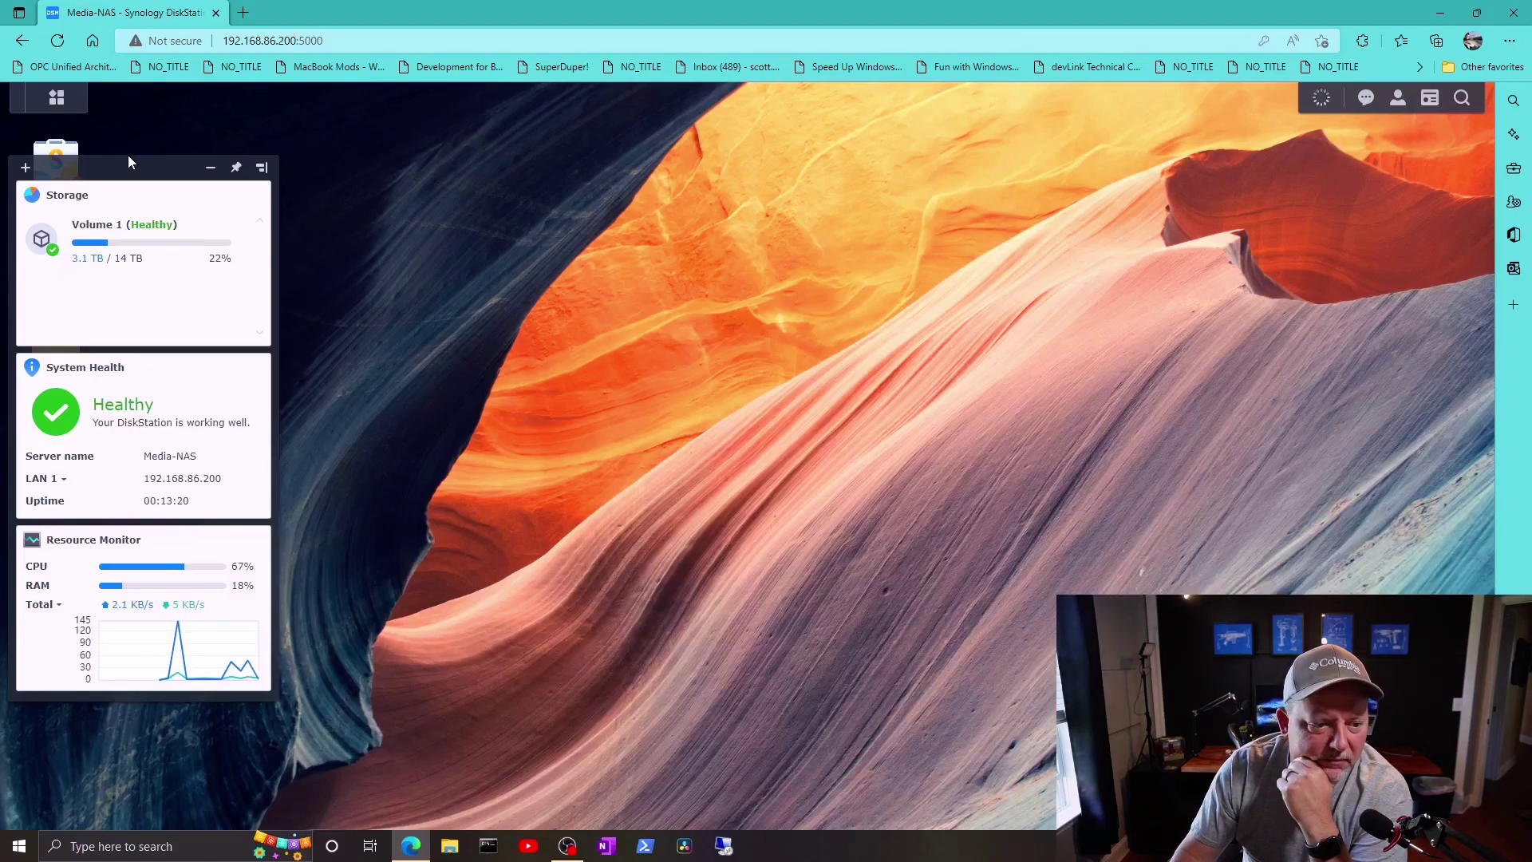
pyautogui.moveTo(128, 165); pyautogui.dragTo(267, 140)
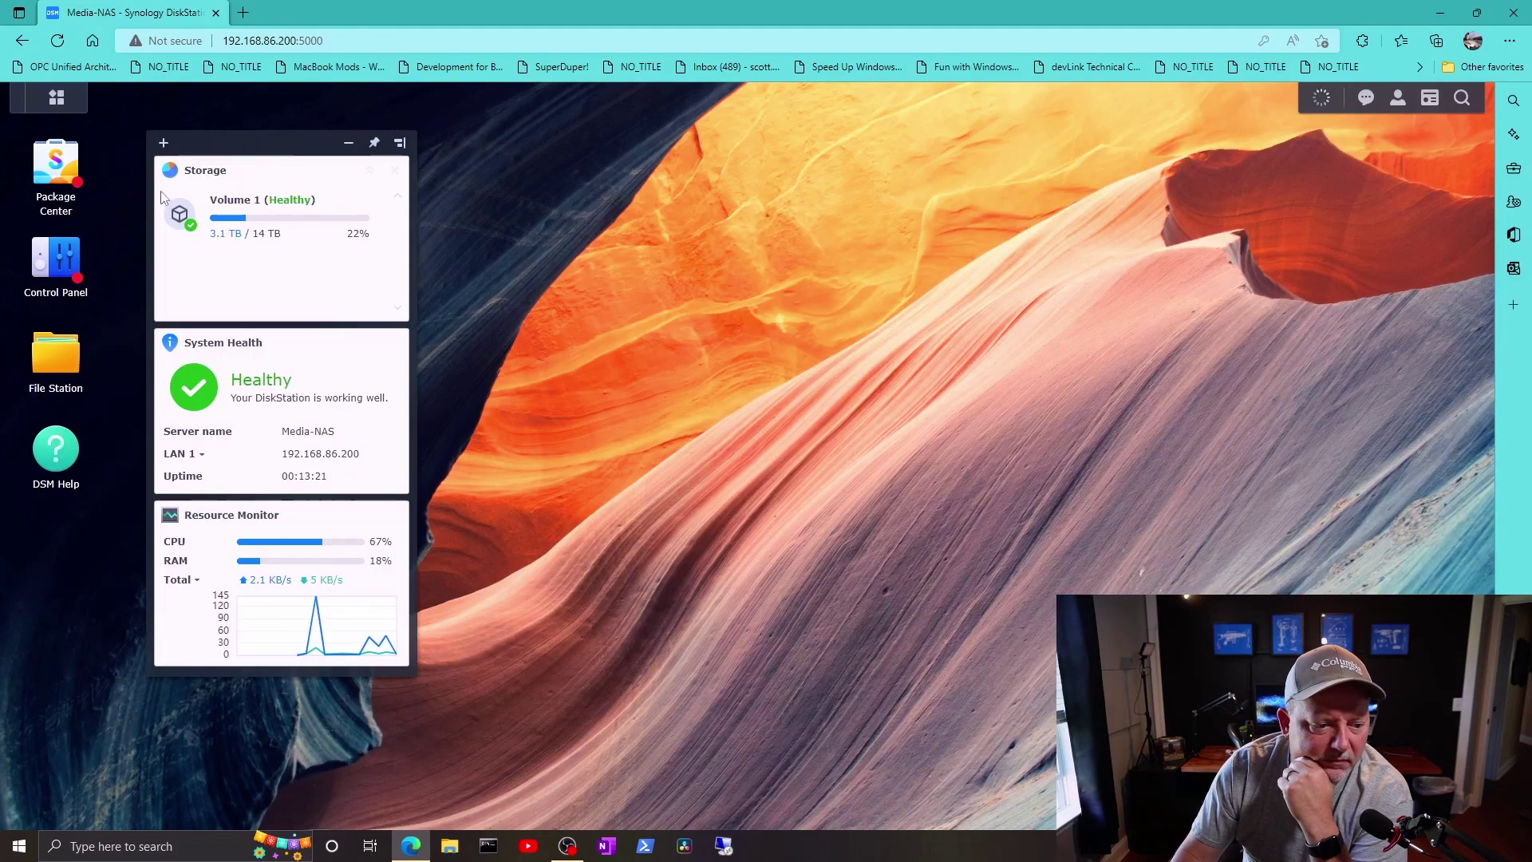
pyautogui.click(79, 182)
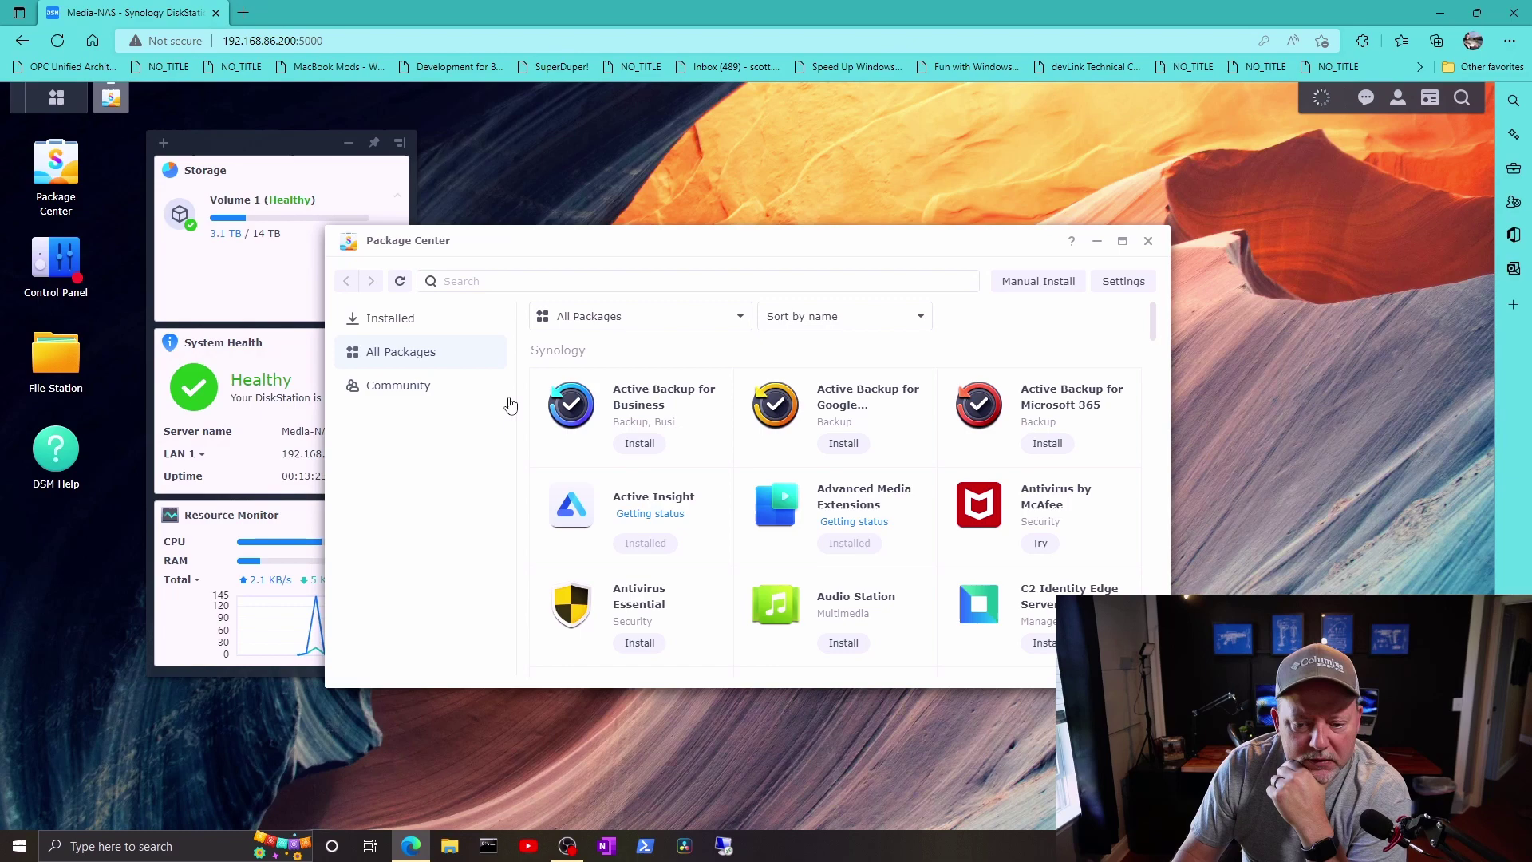
# Step: Browse All Packages, then list Installed packages showing Plex Media Server and TeamViewer needing repair
pyautogui.scroll(-8, 696, 431)
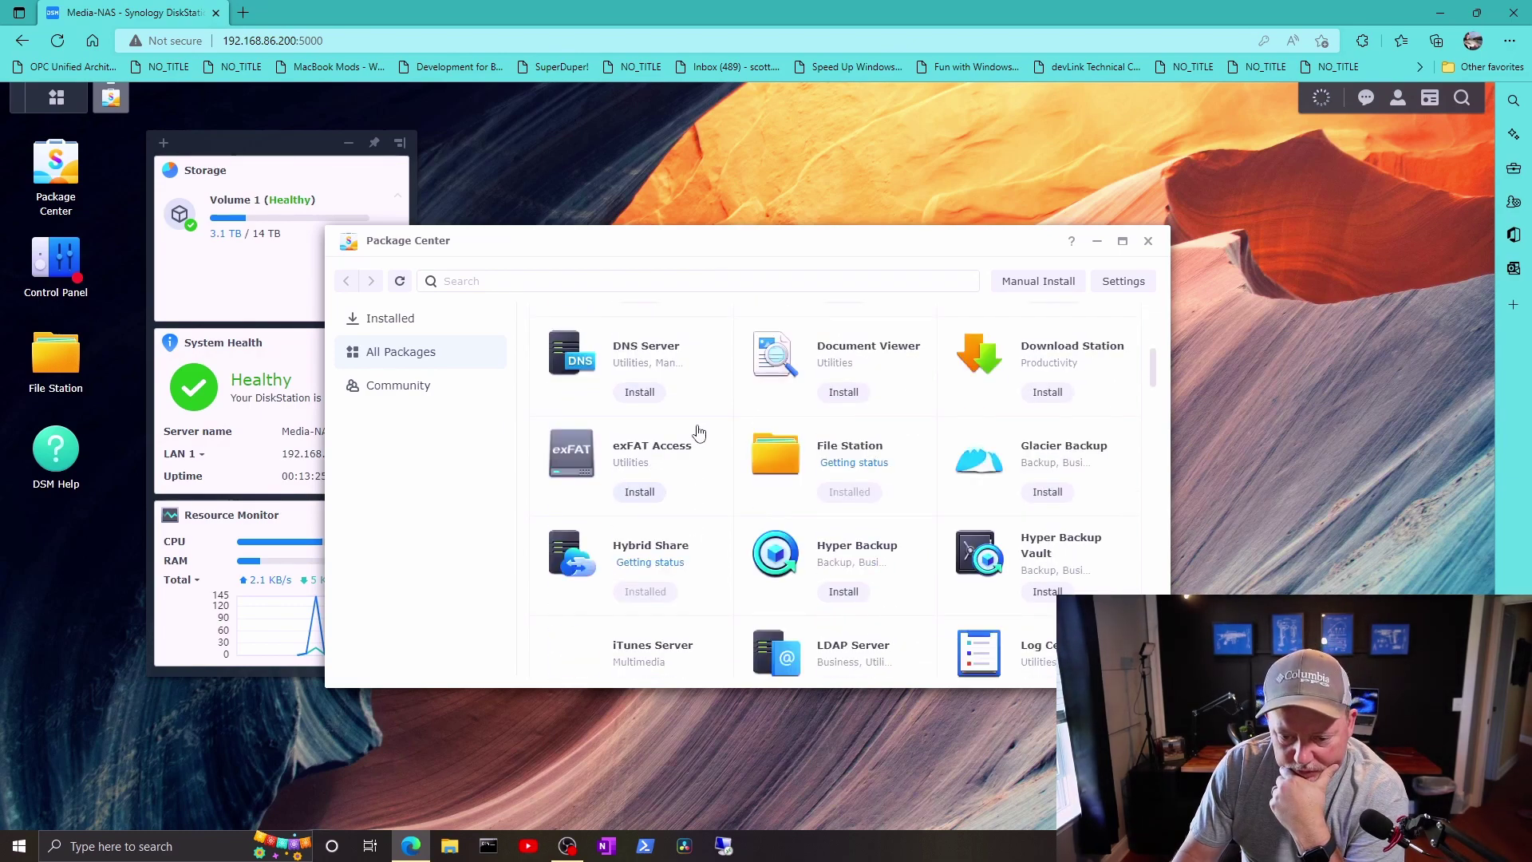
pyautogui.scroll(-3, 698, 433)
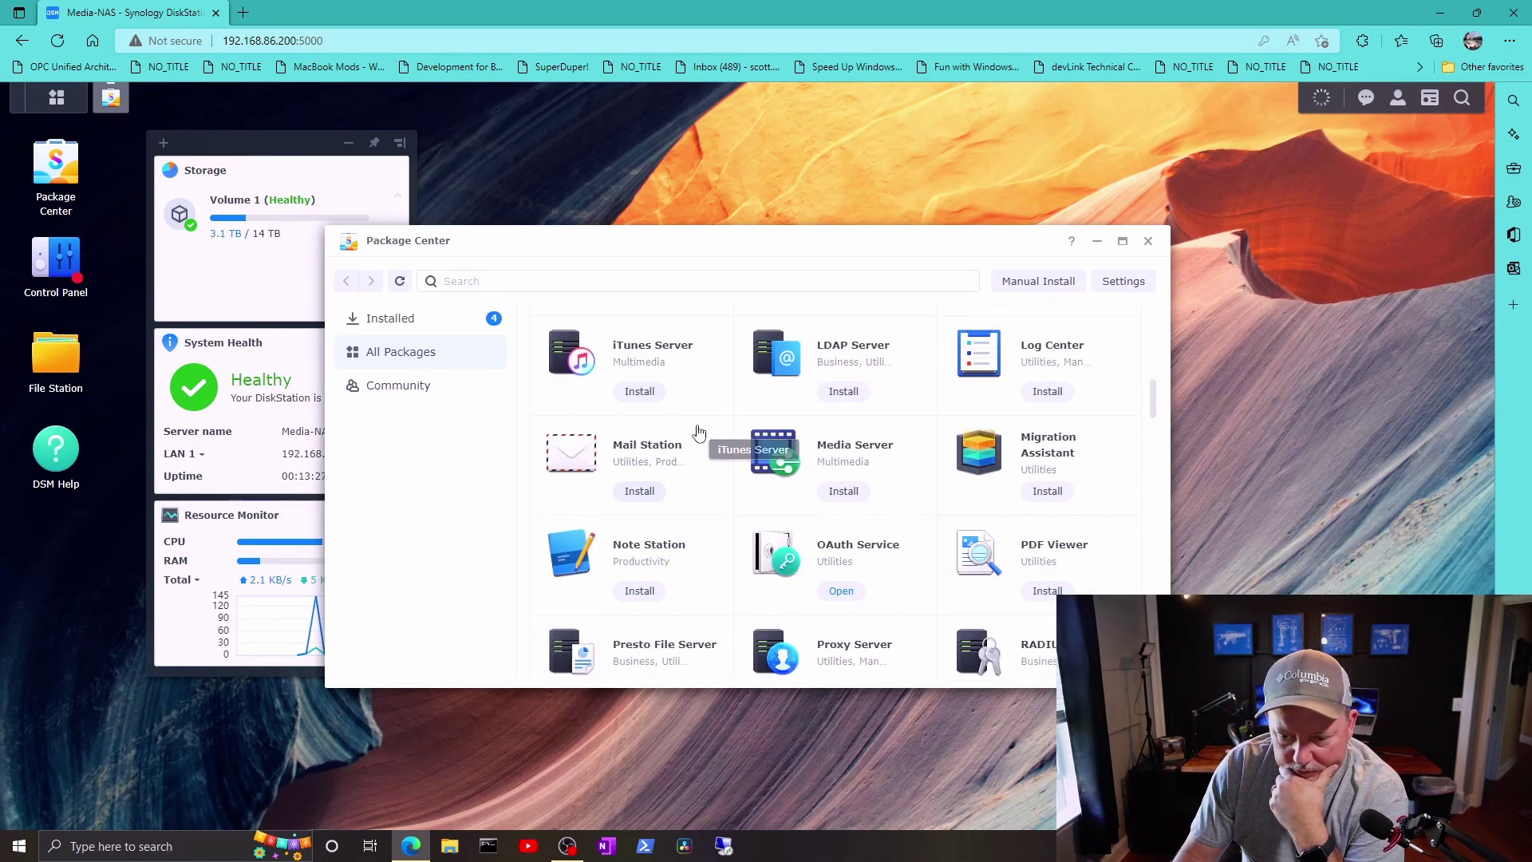
pyautogui.scroll(-1, 699, 433)
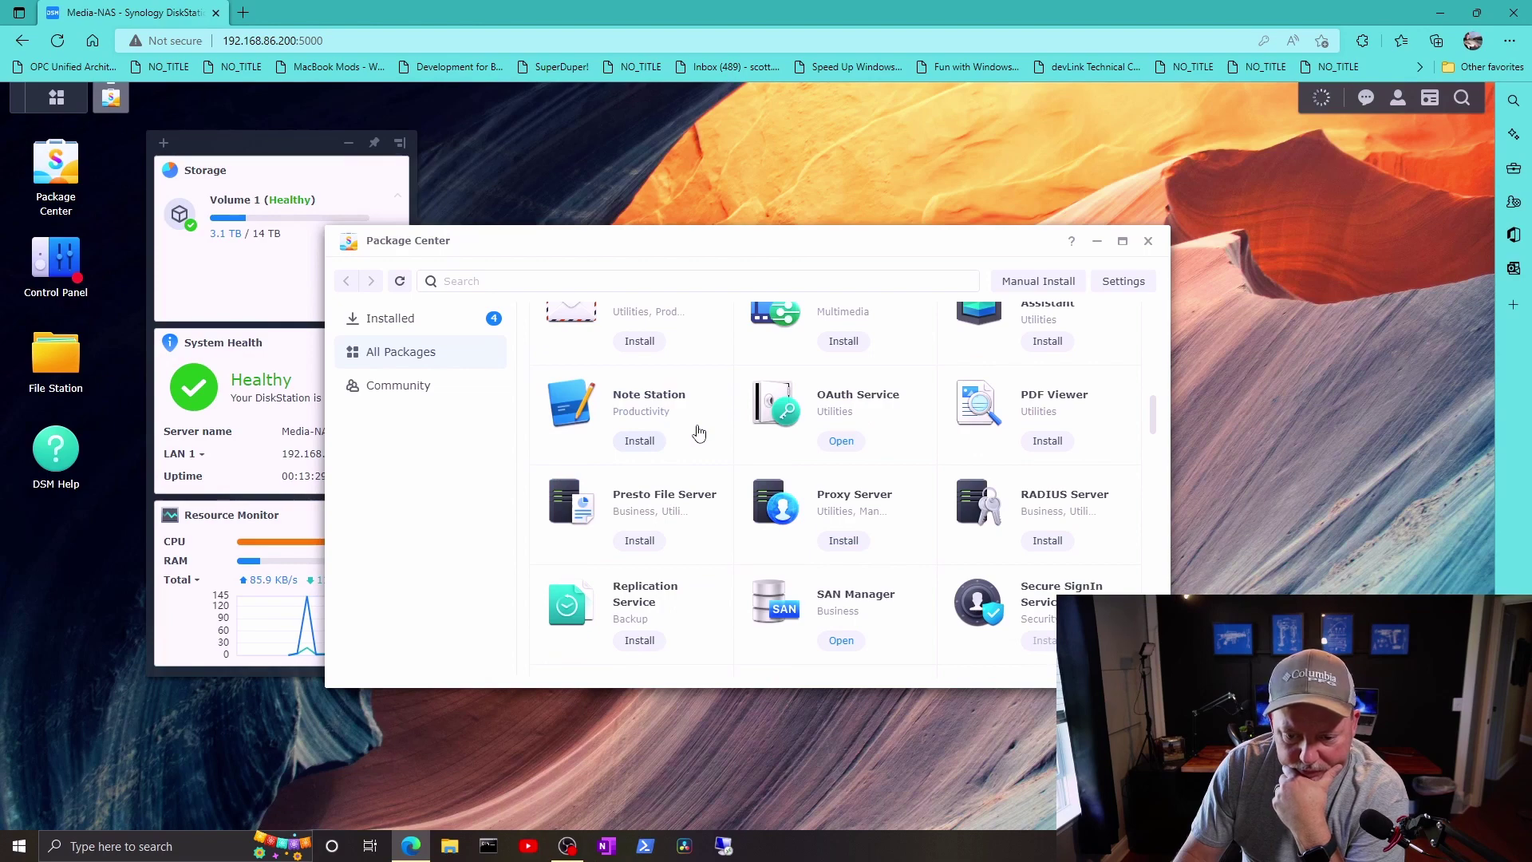
pyautogui.scroll(-2, 699, 433)
pyautogui.scroll(-3, 699, 433)
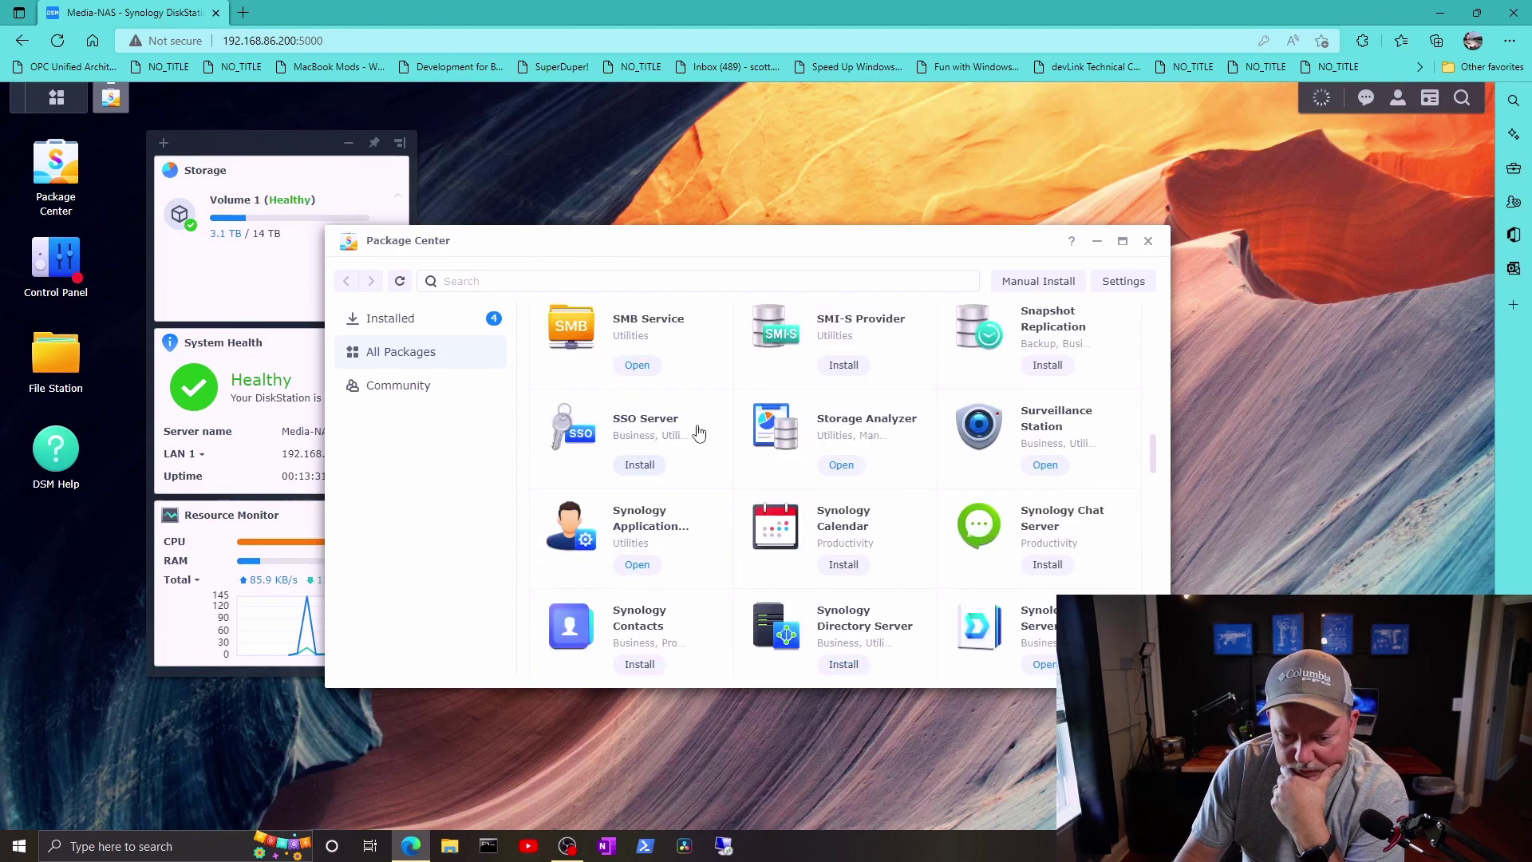
pyautogui.click(397, 318)
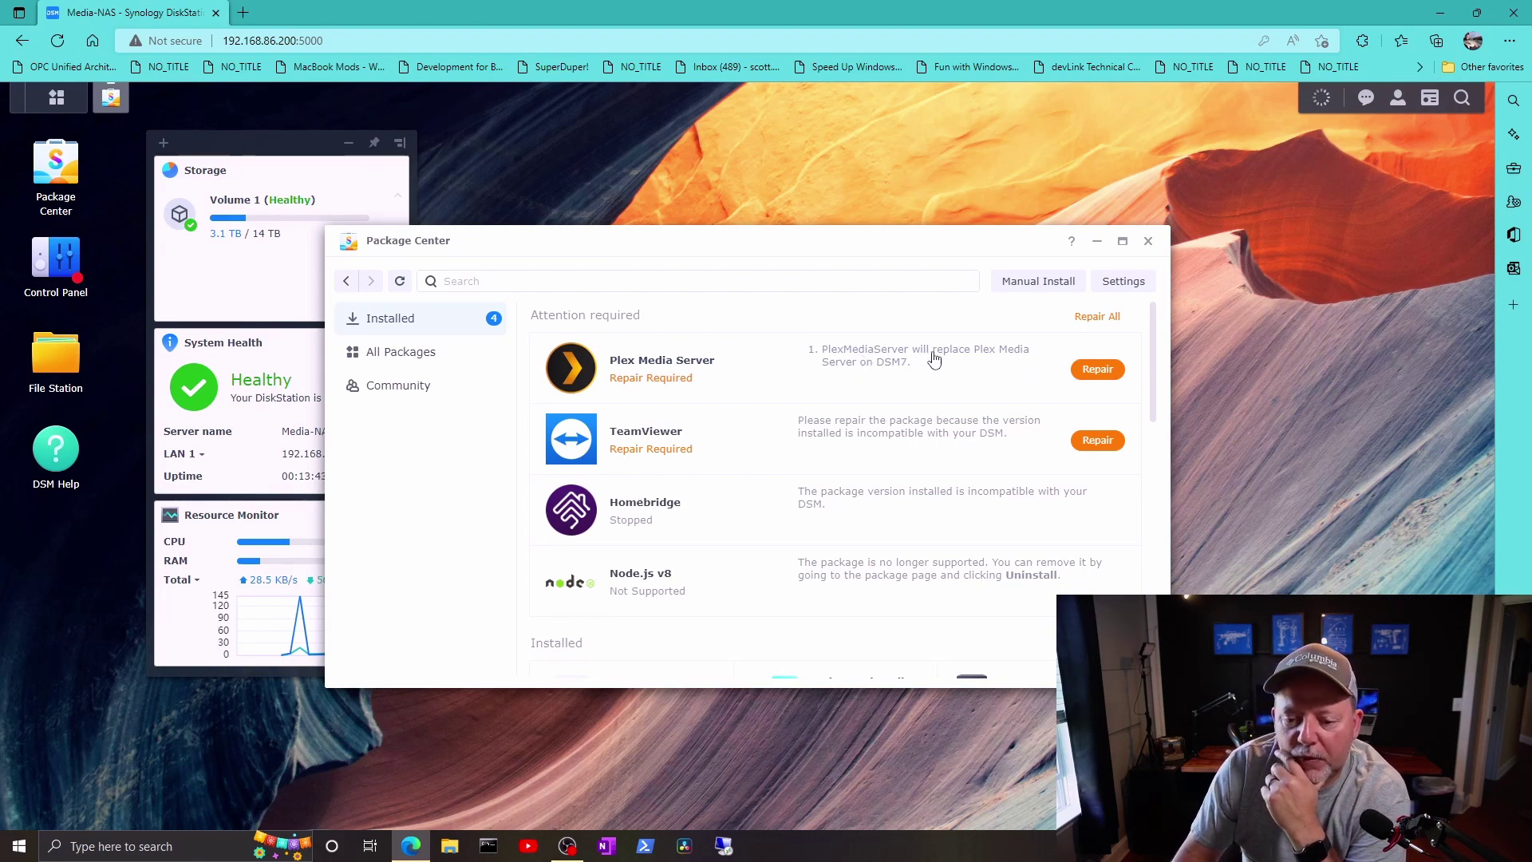
# Step: Start the Plex Media Server repair from Package Center's Installed list
pyautogui.click(1093, 369)
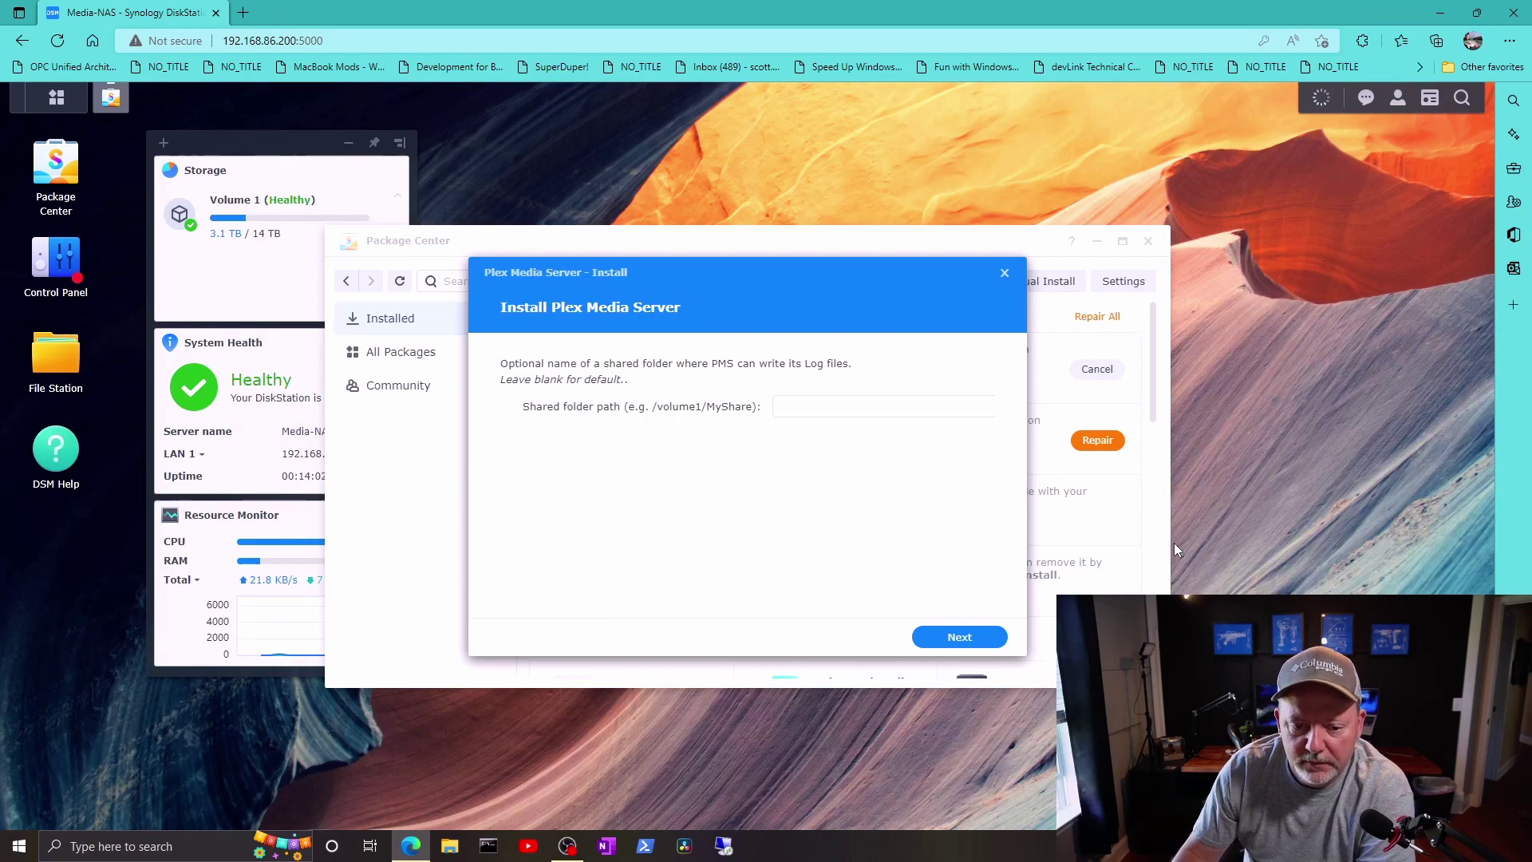
# Step: Minimize the DSM browser window to show the Windows desktop
pyautogui.click(1444, 12)
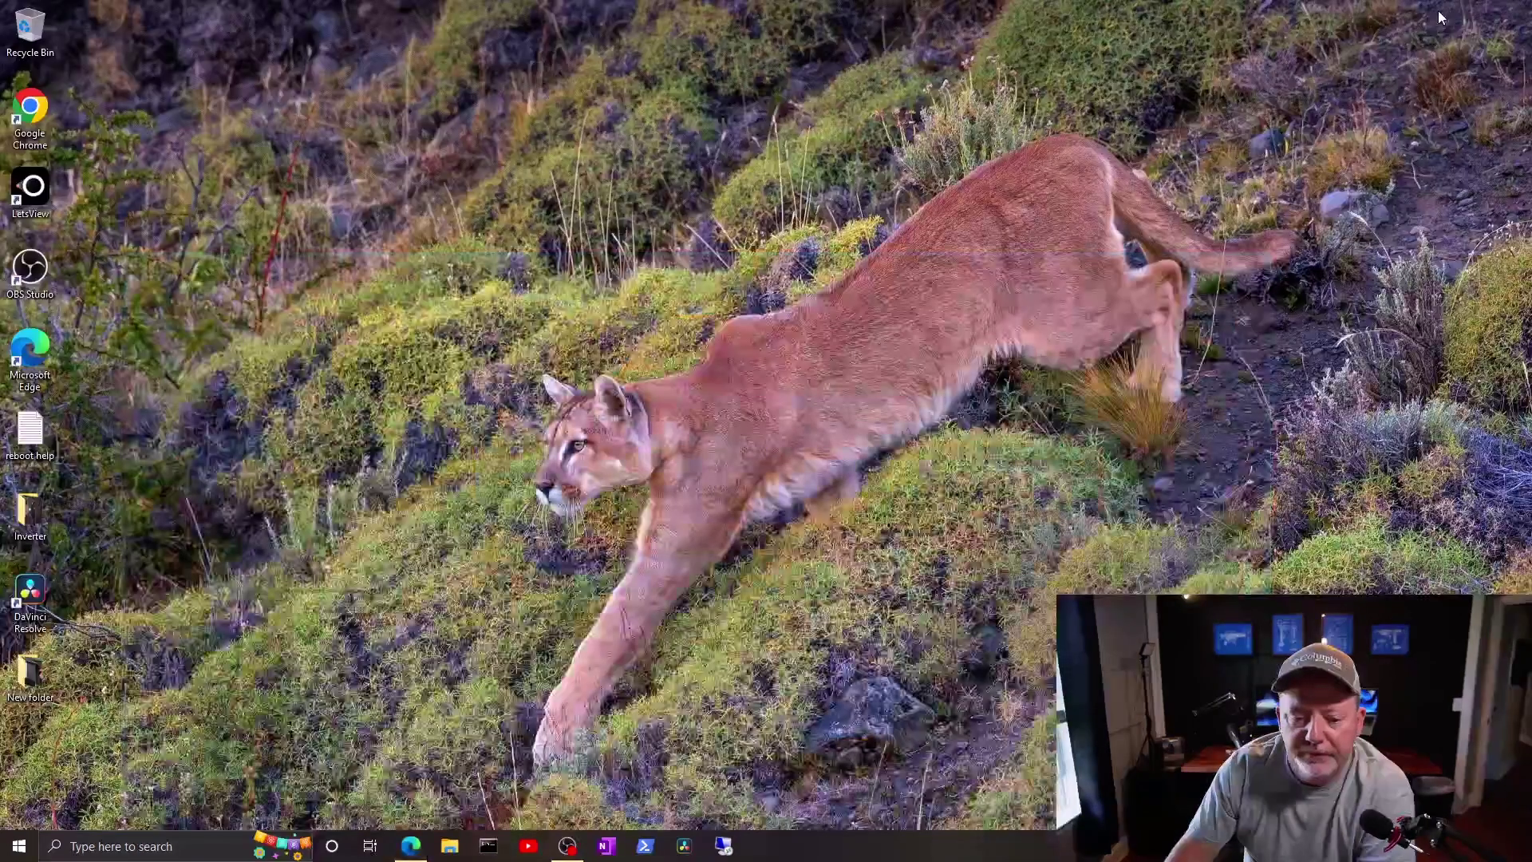